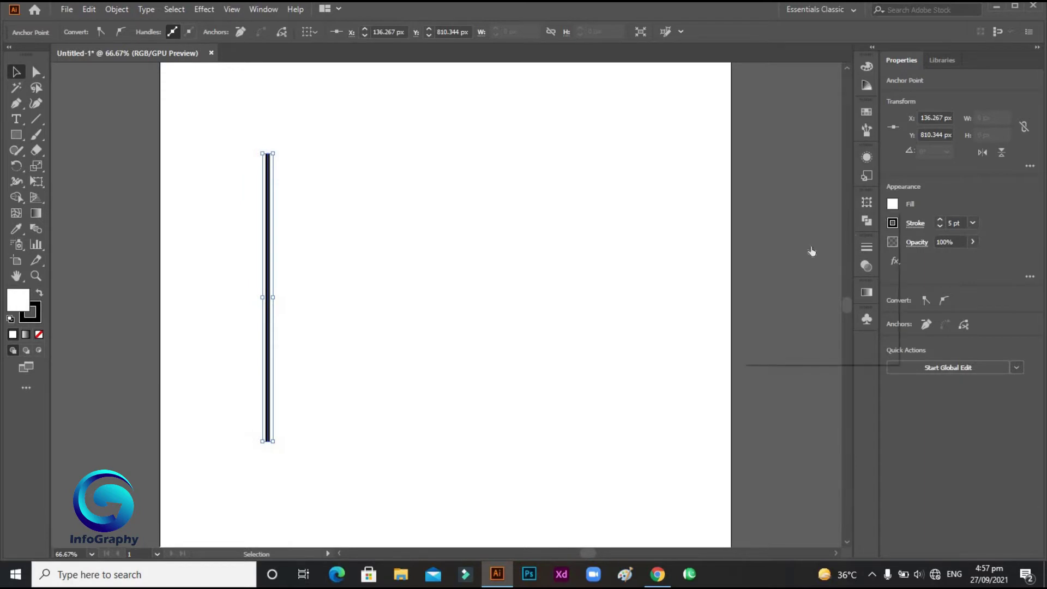
# Remove the vertical line's fill and duplicate the line sideways into a row of six evenly spaced lines.
pyautogui.click(751, 255)
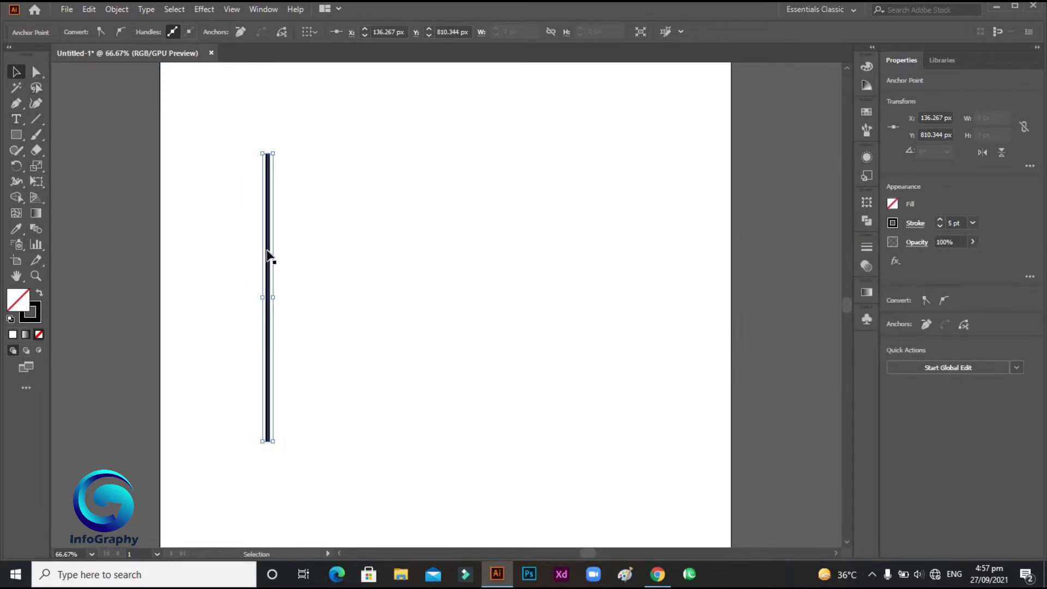
pyautogui.moveTo(228, 234); pyautogui.dragTo(235, 234)
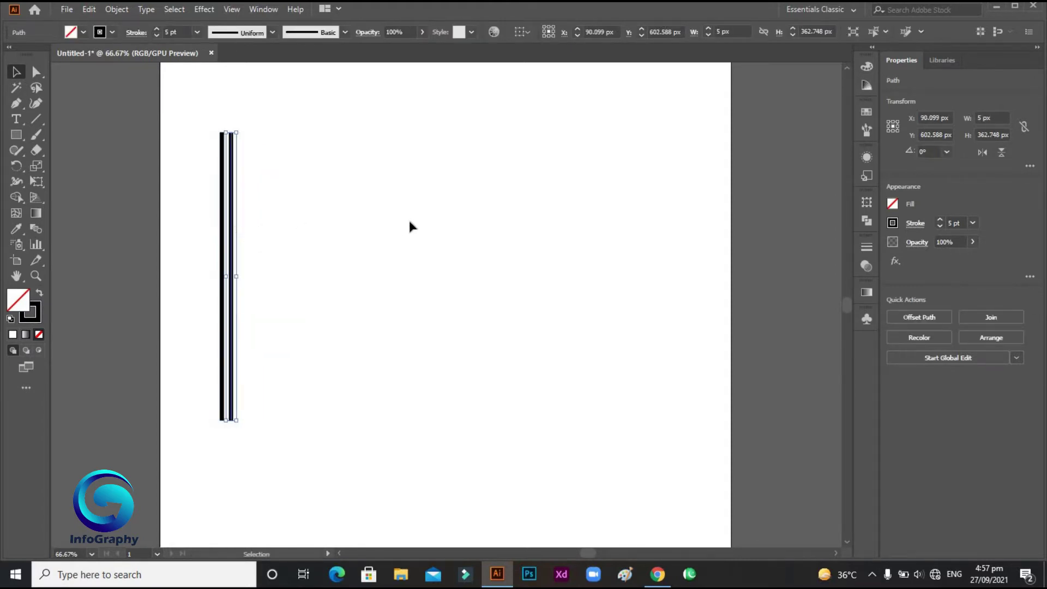
pyautogui.press('a')
pyautogui.hotkey('ctrl', 'd')
pyautogui.hotkey('ctrl', 'd')
pyautogui.hotkey('ctrl', 'd')
pyautogui.hotkey('ctrl', 'd')
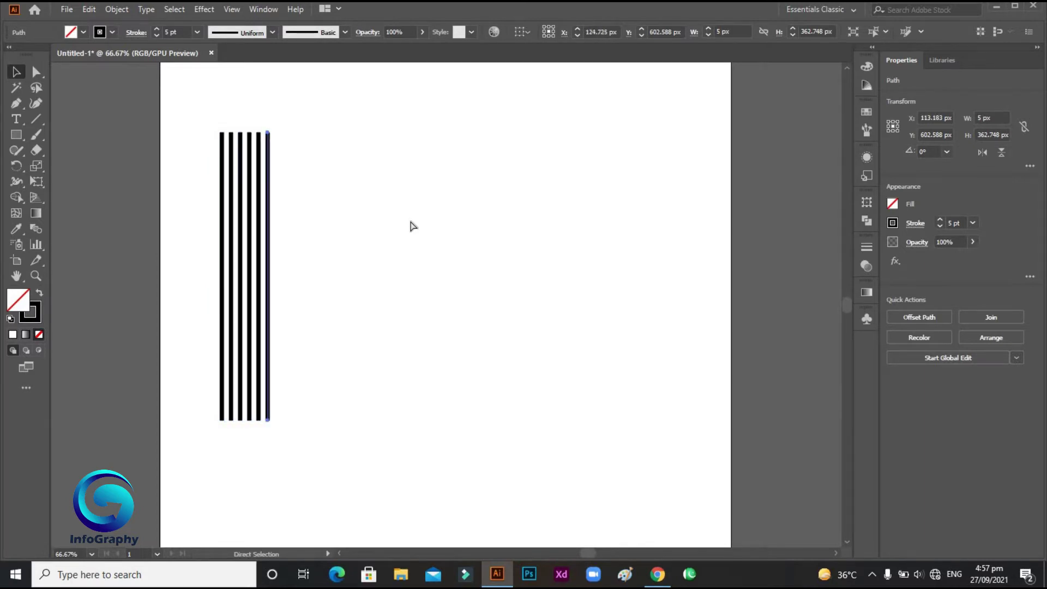
pyautogui.click(413, 226)
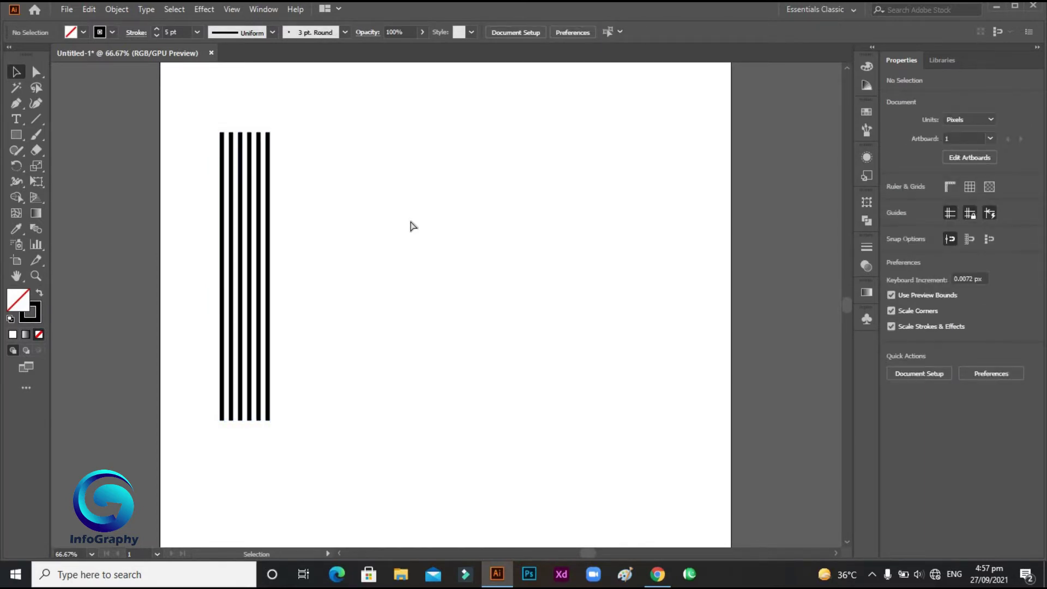
# Repeat the duplication from the last line until the row of parallel vertical lines is about 444 px wide.
pyautogui.click(268, 229)
pyautogui.hotkey('ctrl', 'd')
pyautogui.hotkey('ctrl', 'd')
pyautogui.hotkey('ctrl', 'd')
pyautogui.hotkey('ctrl', 'd')
pyautogui.hotkey('ctrl', 'd')
pyautogui.hotkey('ctrl', 'd')
pyautogui.hotkey('ctrl', 'd')
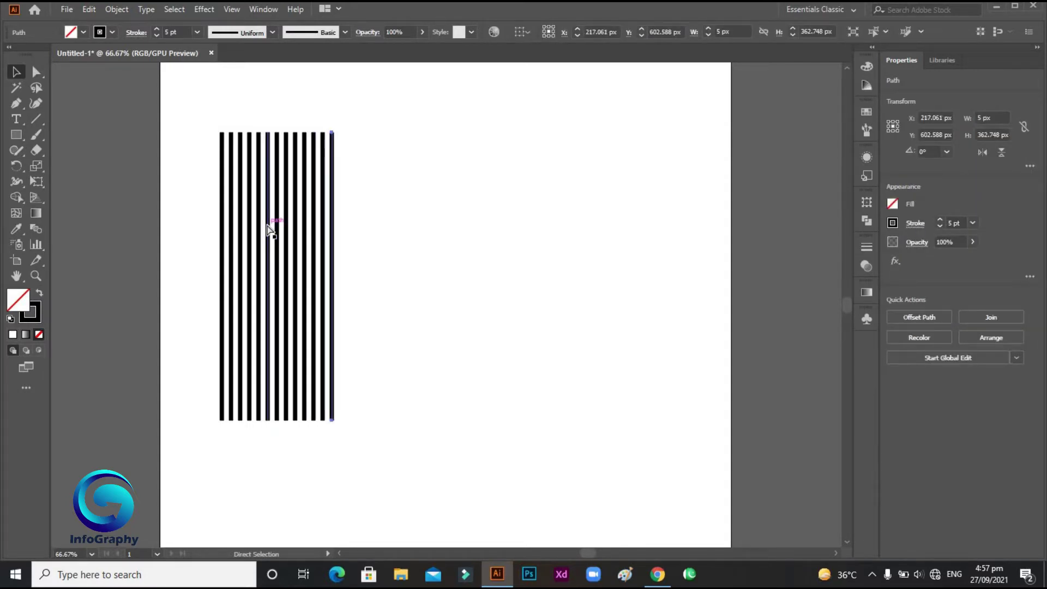
pyautogui.hotkey('ctrl', 'd')
pyautogui.hotkey('ctrl', 'd')
pyautogui.hotkey('ctrl', 'd')
pyautogui.hotkey('ctrl', 'd')
pyautogui.hotkey('ctrl', 'd')
pyautogui.hotkey('ctrl', 'd')
pyautogui.hotkey('ctrl', 'd')
pyautogui.hotkey('ctrl', 'd')
pyautogui.hotkey('ctrl', 'd')
pyautogui.hotkey('ctrl', 'd')
pyautogui.hotkey('ctrl', 'd')
pyautogui.hotkey('ctrl', 'd')
pyautogui.hotkey('ctrl', 'd')
pyautogui.hotkey('ctrl', 'd')
pyautogui.hotkey('ctrl', 'd')
pyautogui.hotkey('ctrl', 'd')
pyautogui.hotkey('ctrl', 'd')
pyautogui.hotkey('ctrl', 'd')
pyautogui.hotkey('ctrl', 'd')
pyautogui.hotkey('ctrl', 'd')
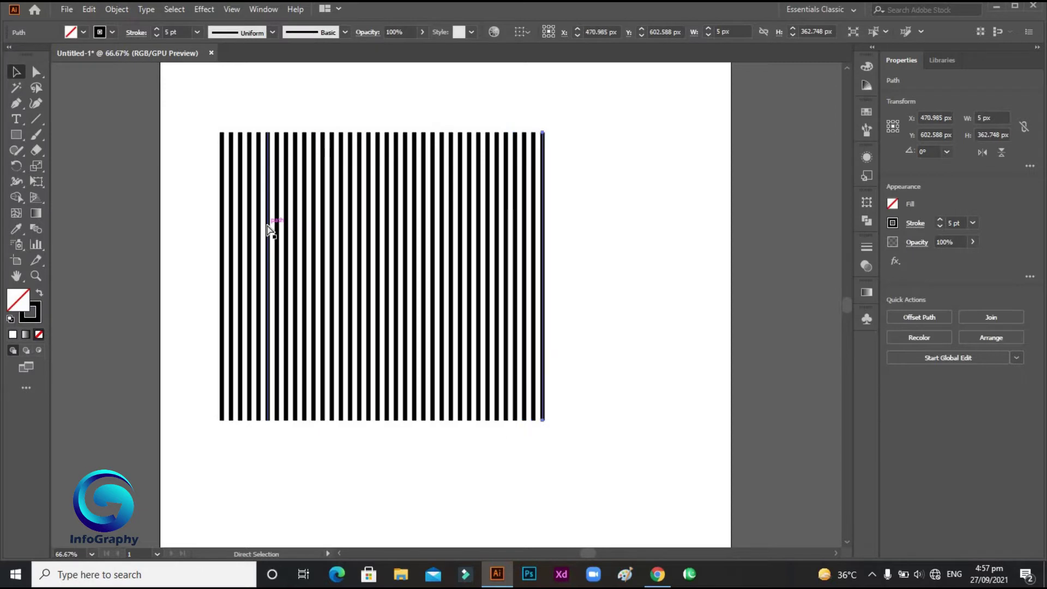
pyautogui.hotkey('ctrl', 'd')
pyautogui.hotkey('ctrl', 'd')
pyautogui.hotkey('ctrl', 'd')
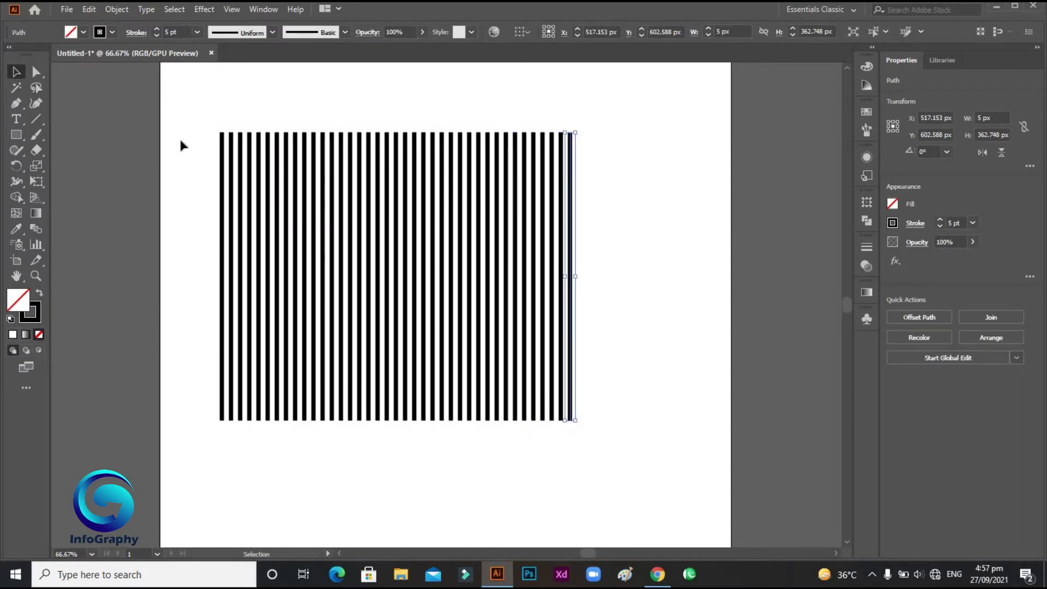
# Group all the vertical lines and rotate the group clockwise to about 319.55°.
pyautogui.moveTo(193, 113); pyautogui.dragTo(649, 435)
pyautogui.rightClick(461, 232)
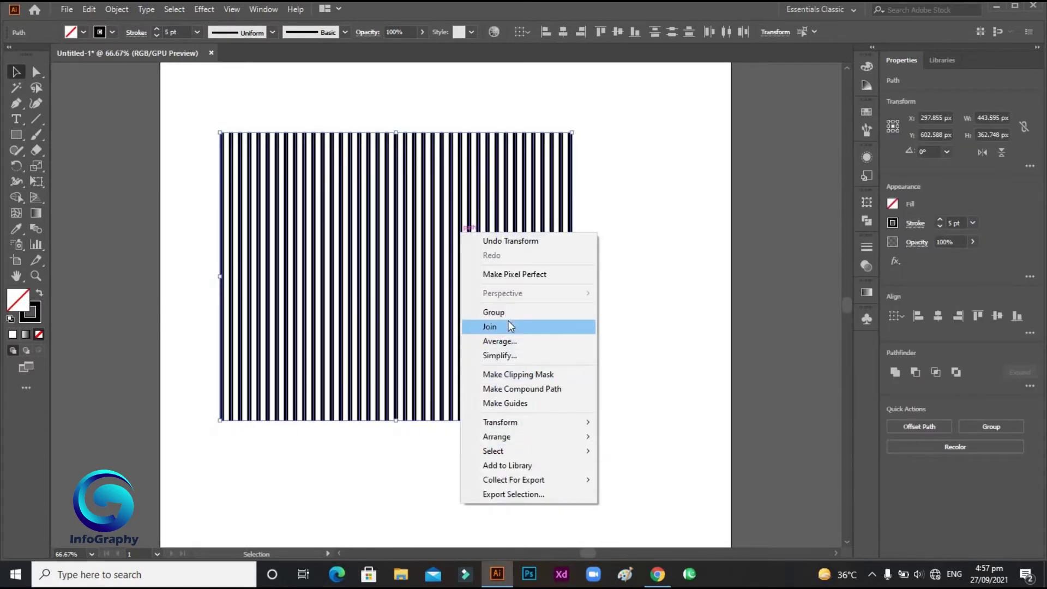
pyautogui.click(502, 313)
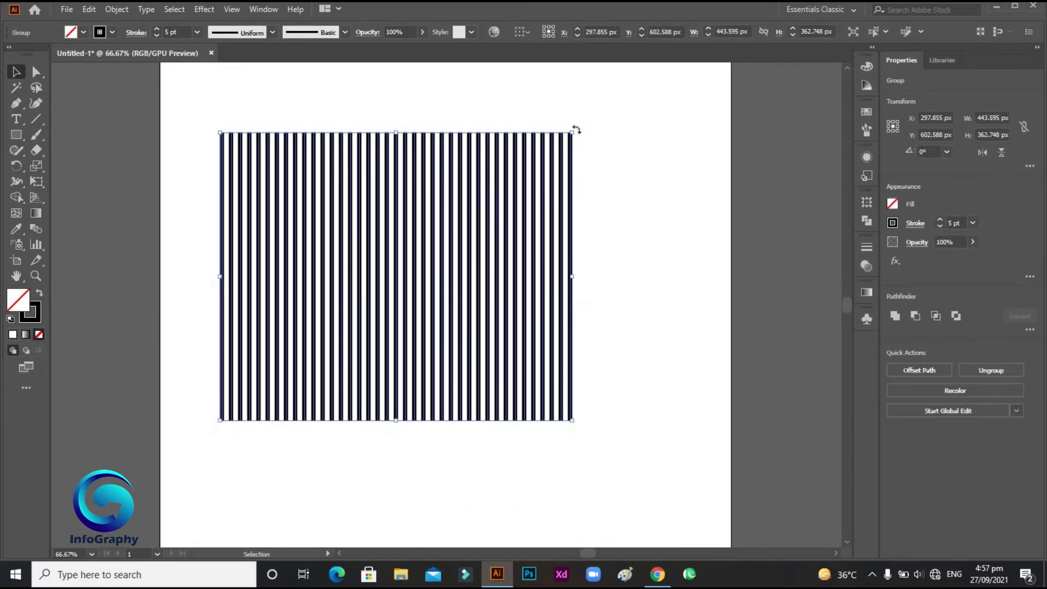
pyautogui.moveTo(579, 136); pyautogui.dragTo(634, 280)
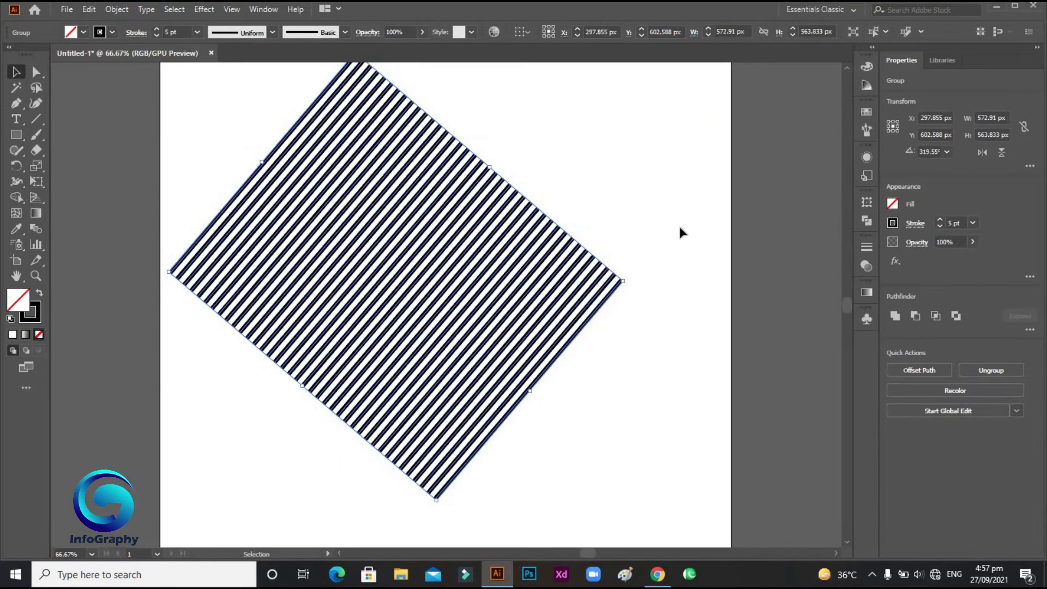
# Lower the opacity of the rotated stripe group to 44%.
pyautogui.click(424, 33)
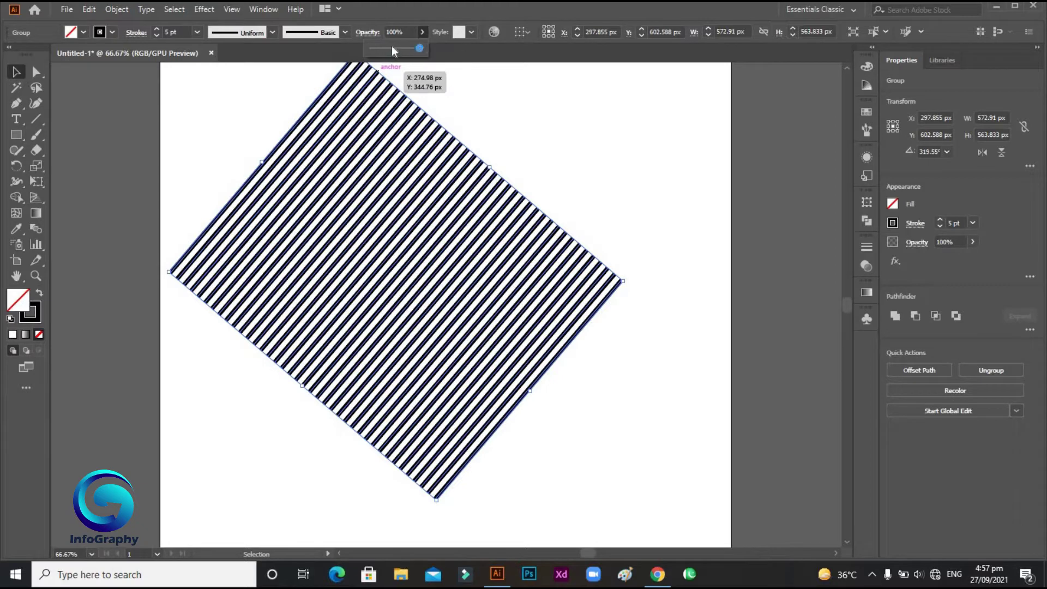
pyautogui.click(393, 48)
pyautogui.click(565, 149)
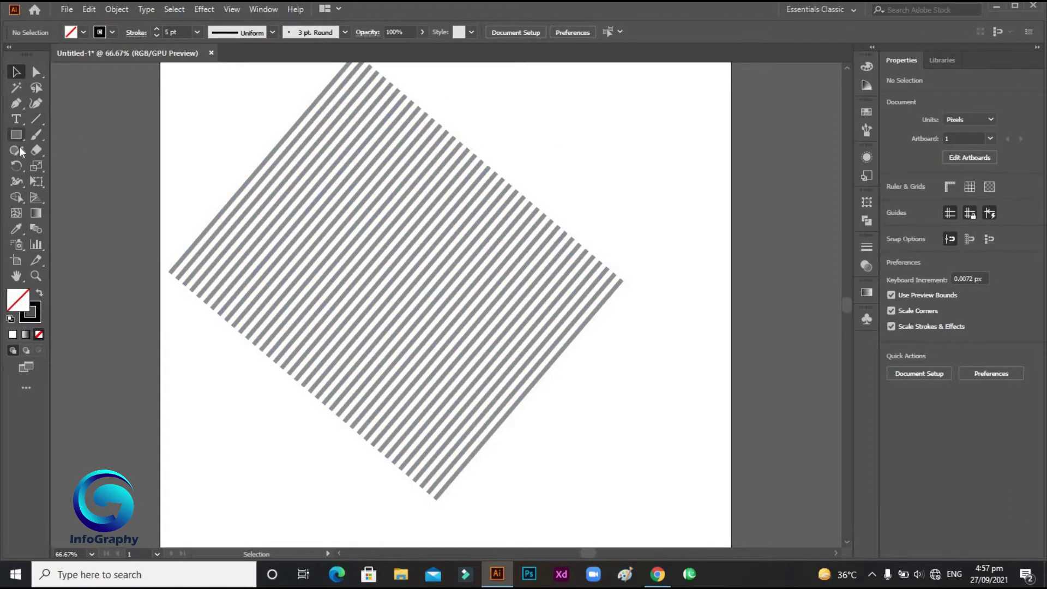
# Add the letter N as text beside the stripes and scale it up to about 218 pt.
pyautogui.click(22, 119)
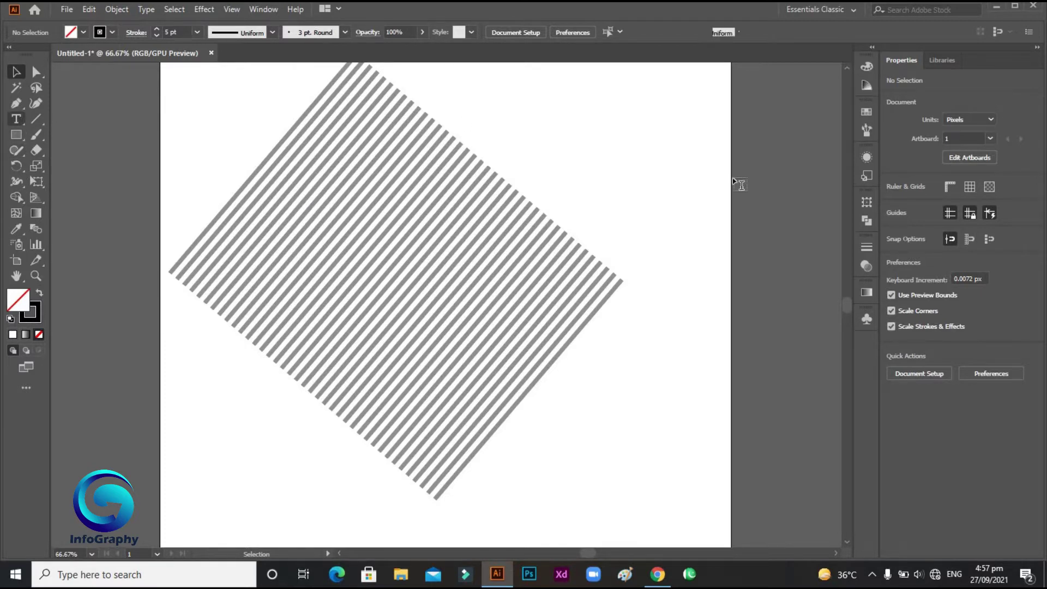
pyautogui.click(603, 140)
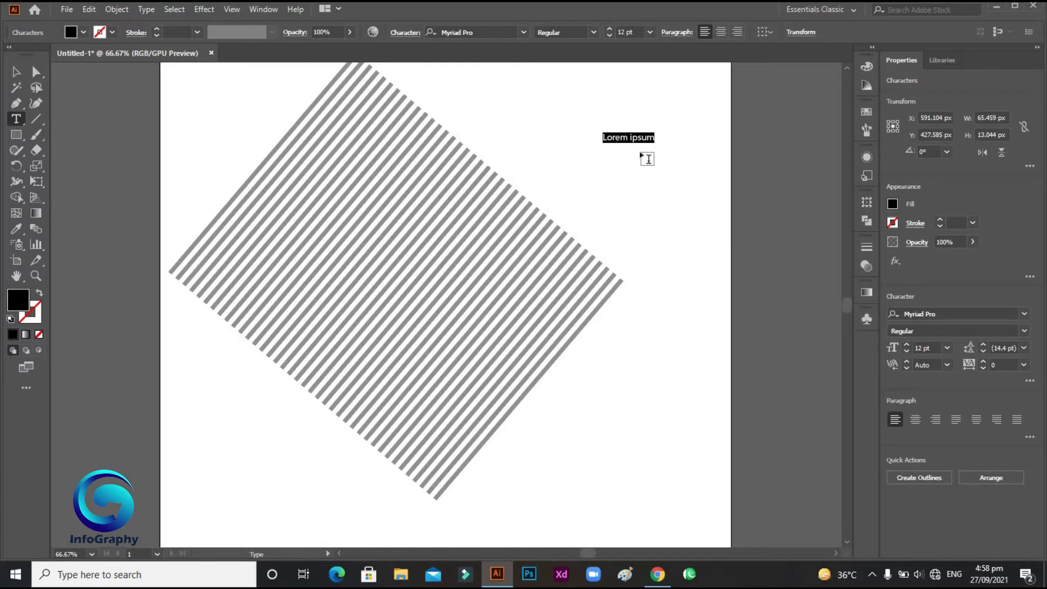
pyautogui.write('n')
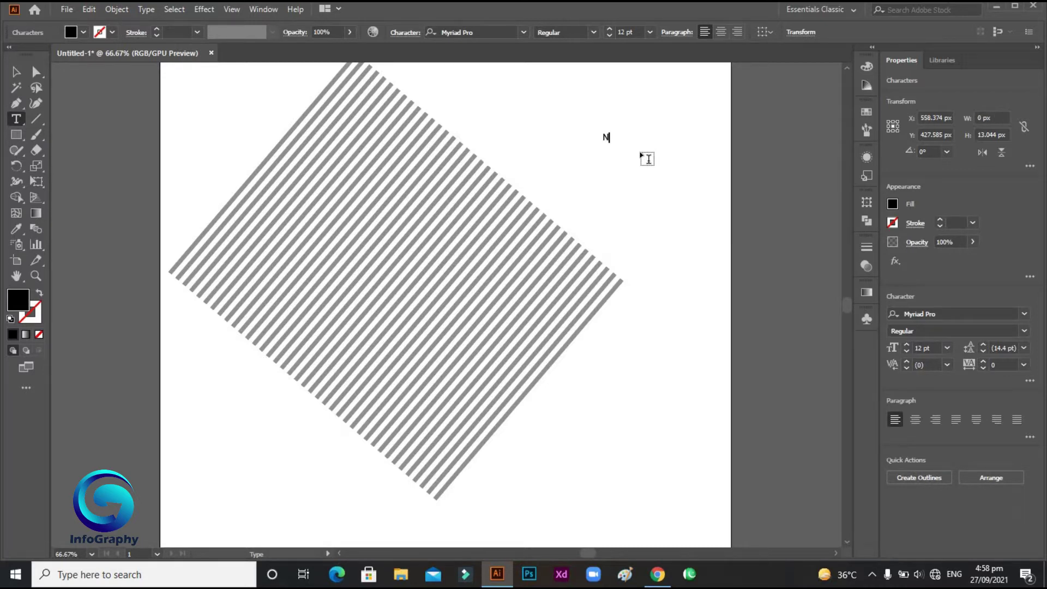
pyautogui.click(15, 74)
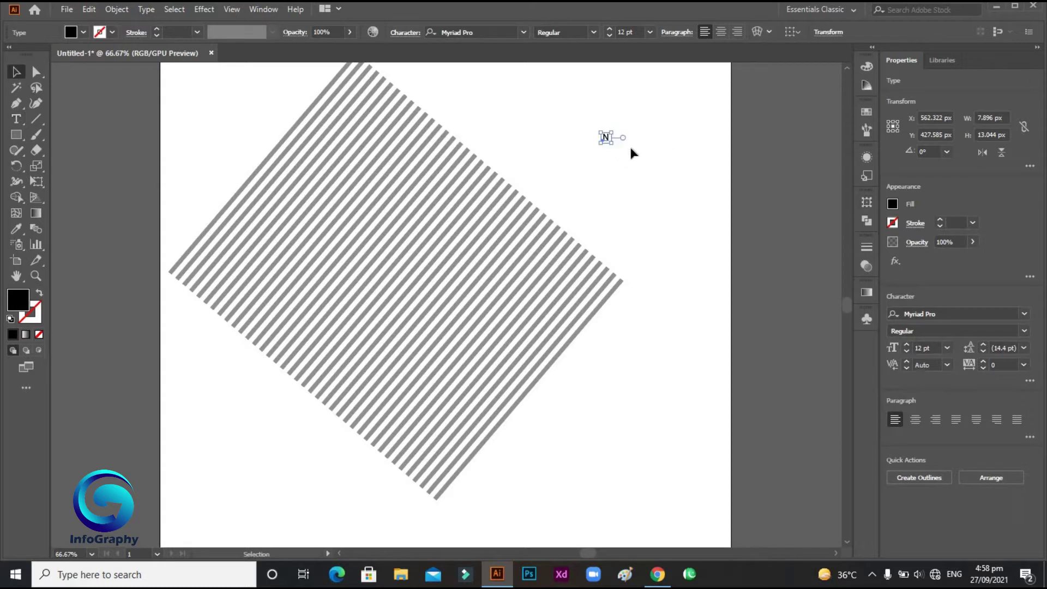
pyautogui.moveTo(611, 144); pyautogui.dragTo(718, 321)
pyautogui.moveTo(681, 249); pyautogui.dragTo(680, 180)
# Convert the letter N to outlines and move it onto the middle of the stripes.
pyautogui.rightClick(679, 187)
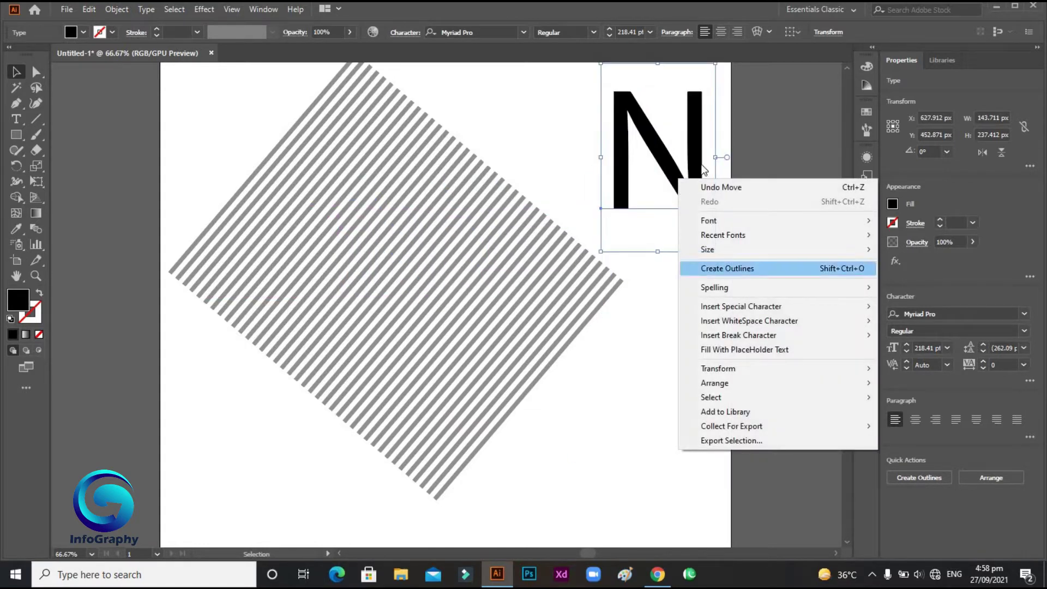
pyautogui.click(742, 268)
pyautogui.moveTo(671, 159); pyautogui.dragTo(400, 269)
# Align the letter N and the stripe group to each other's horizontal and vertical centers.
pyautogui.moveTo(215, 163); pyautogui.dragTo(575, 414)
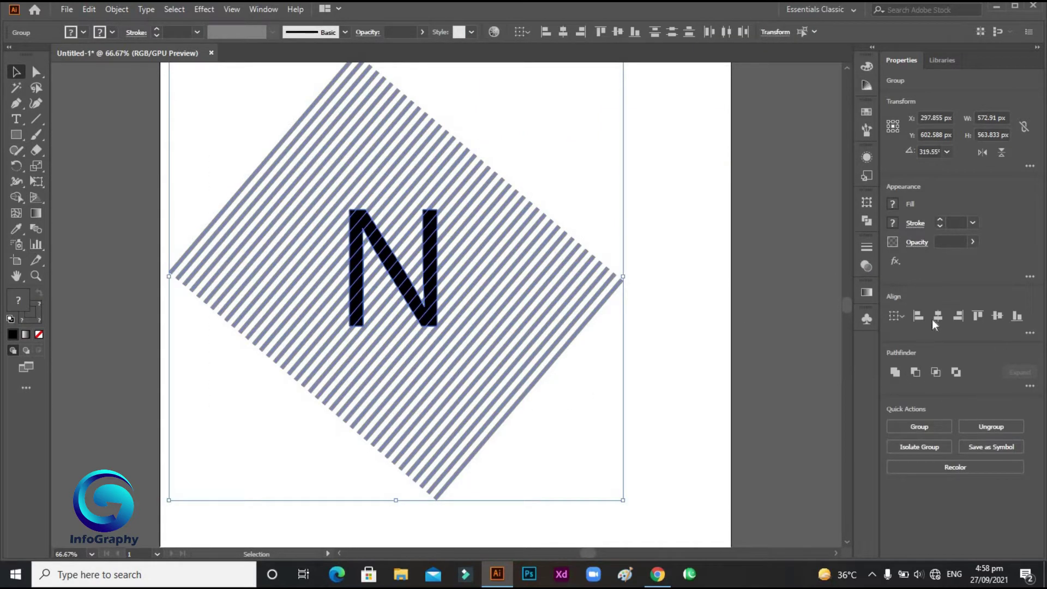
pyautogui.click(937, 316)
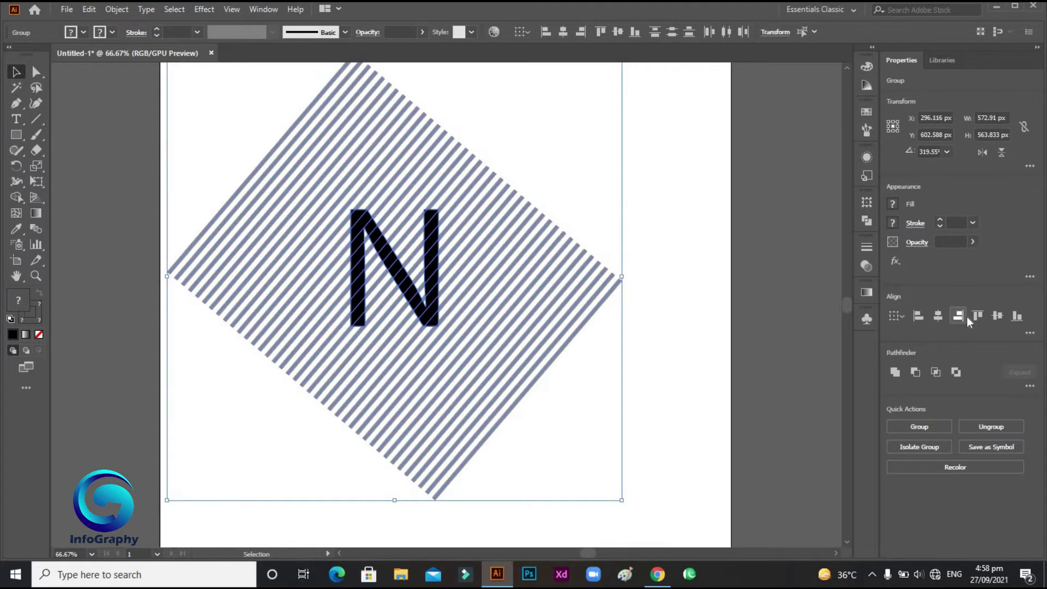
pyautogui.click(995, 316)
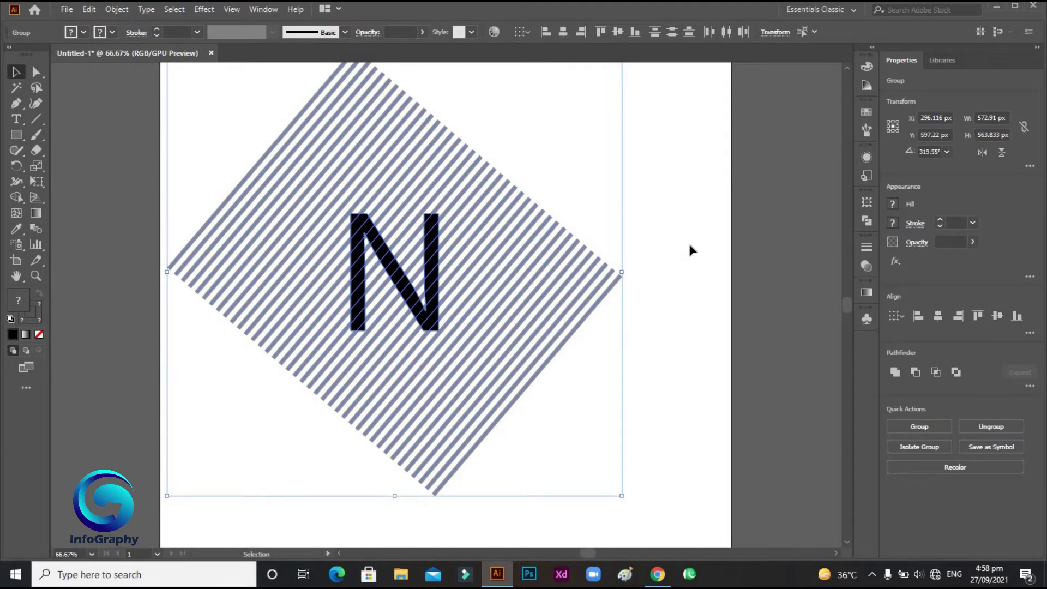
pyautogui.click(687, 241)
# Outline the strokes of the stripe group and make the stripes a compound path.
pyautogui.click(303, 192)
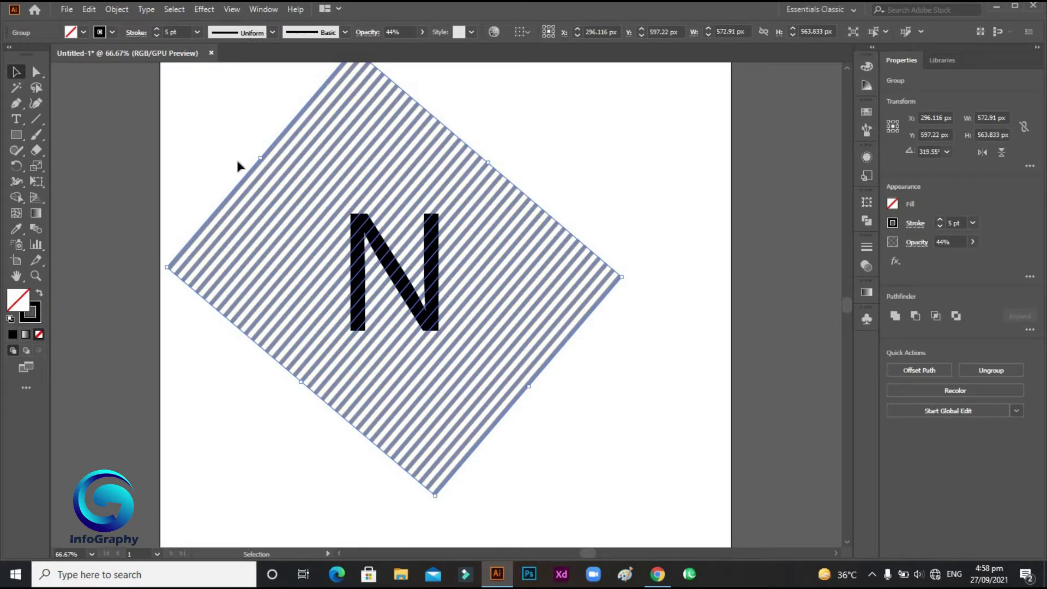
pyautogui.click(116, 9)
pyautogui.moveTo(218, 320)
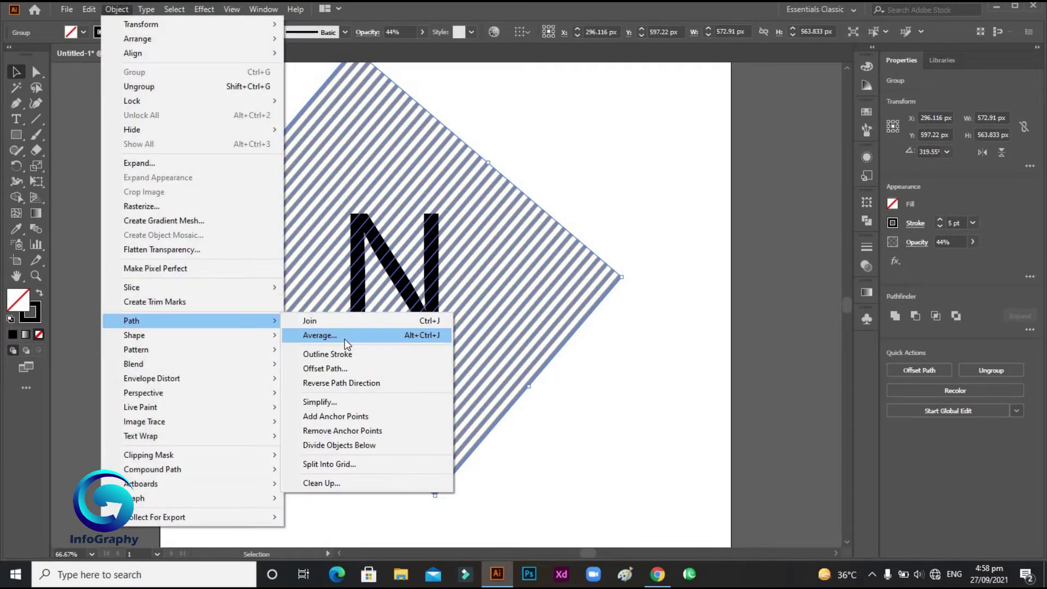
pyautogui.click(349, 354)
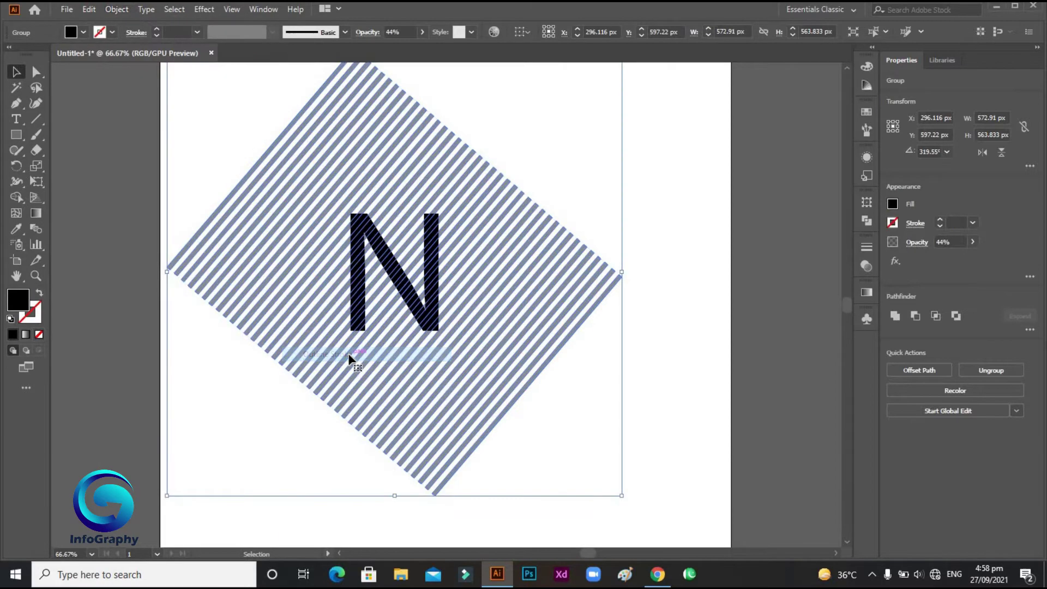
pyautogui.click(117, 11)
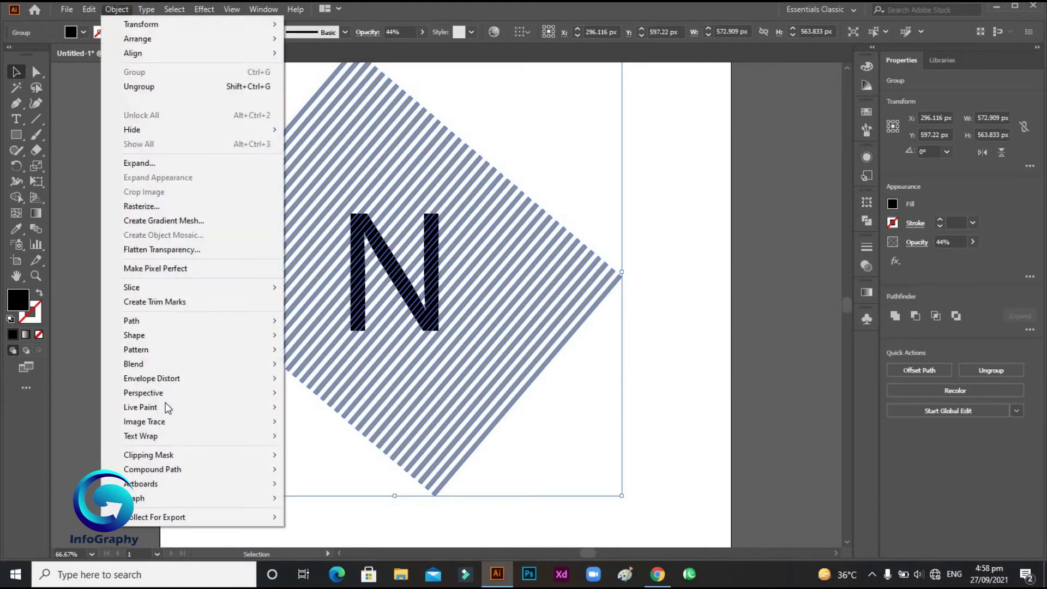
pyautogui.moveTo(186, 469)
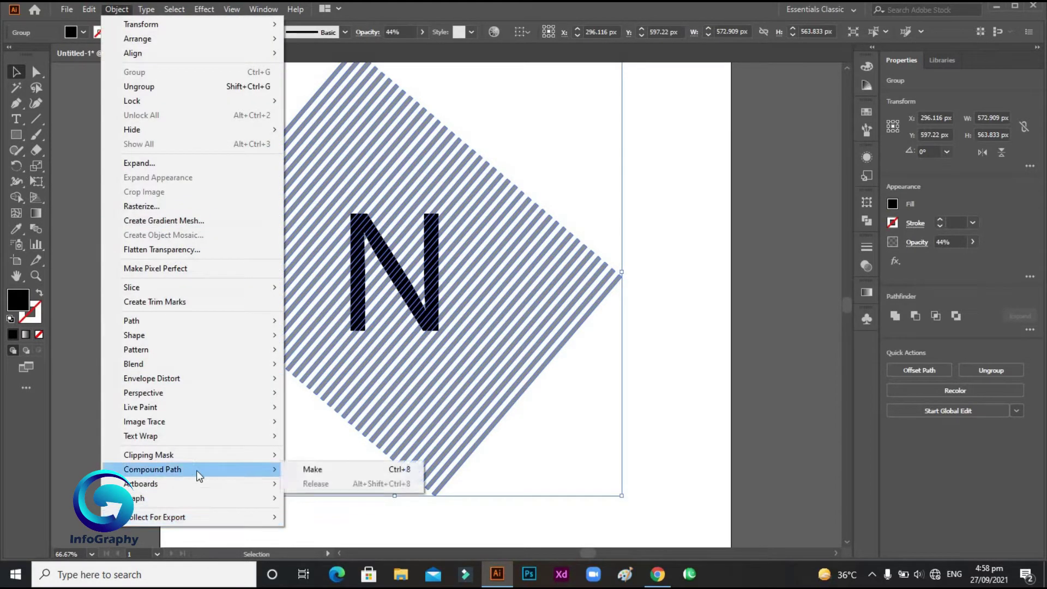
pyautogui.click(305, 470)
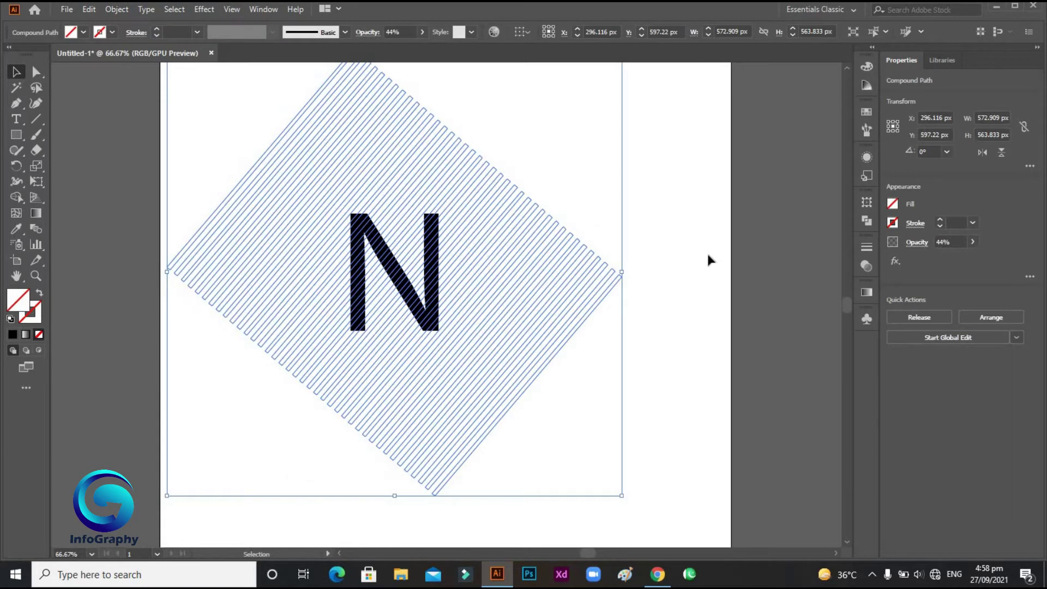
# Intersect the stripes with the letter N using Pathfinder, keeping only the stripes inside the letter.
pyautogui.hotkey('ctrl', 'a')
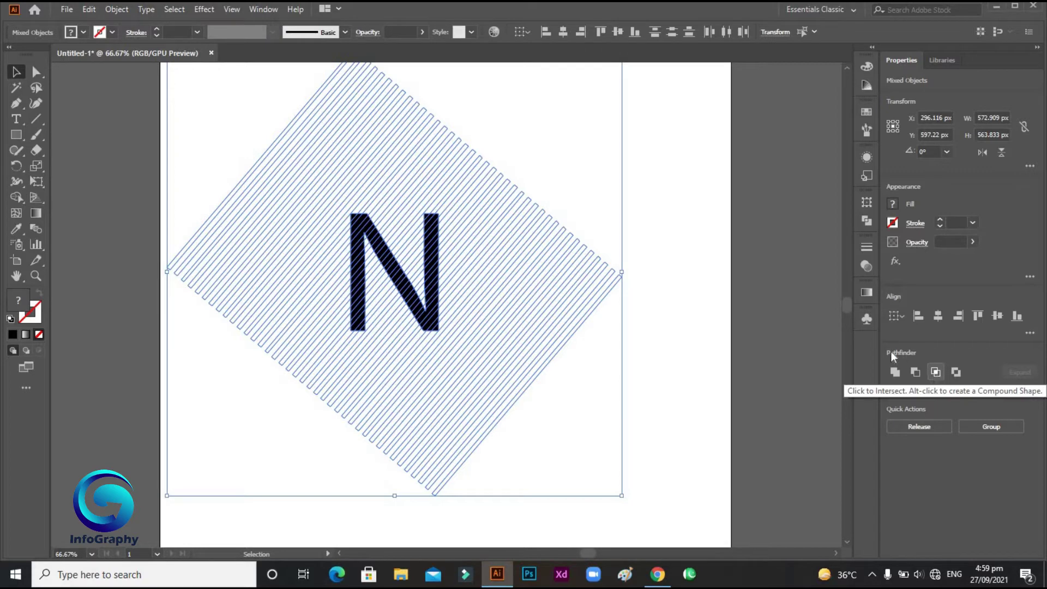
pyautogui.click(264, 9)
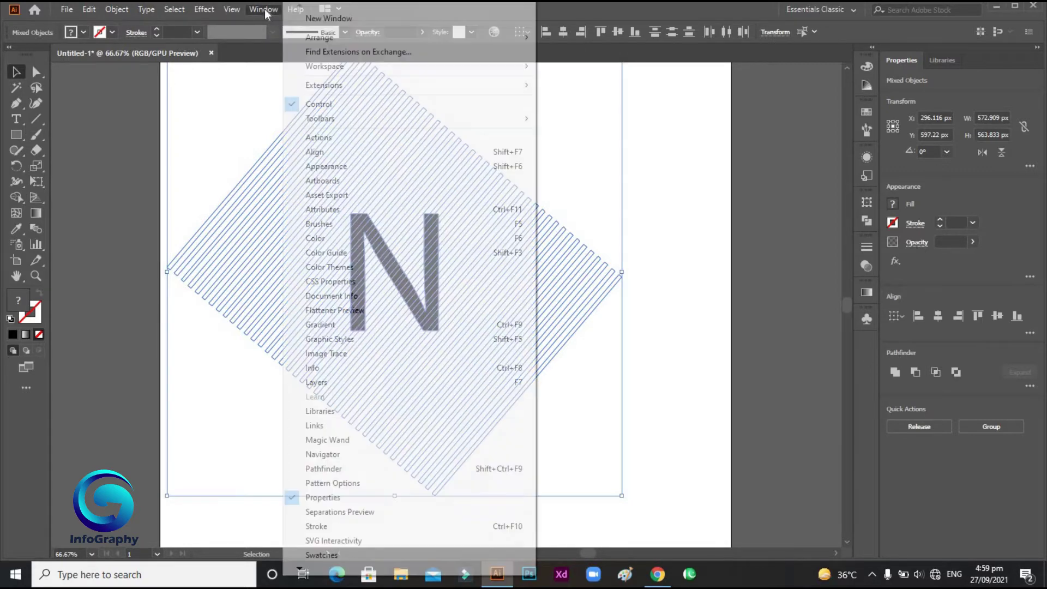
pyautogui.click(394, 470)
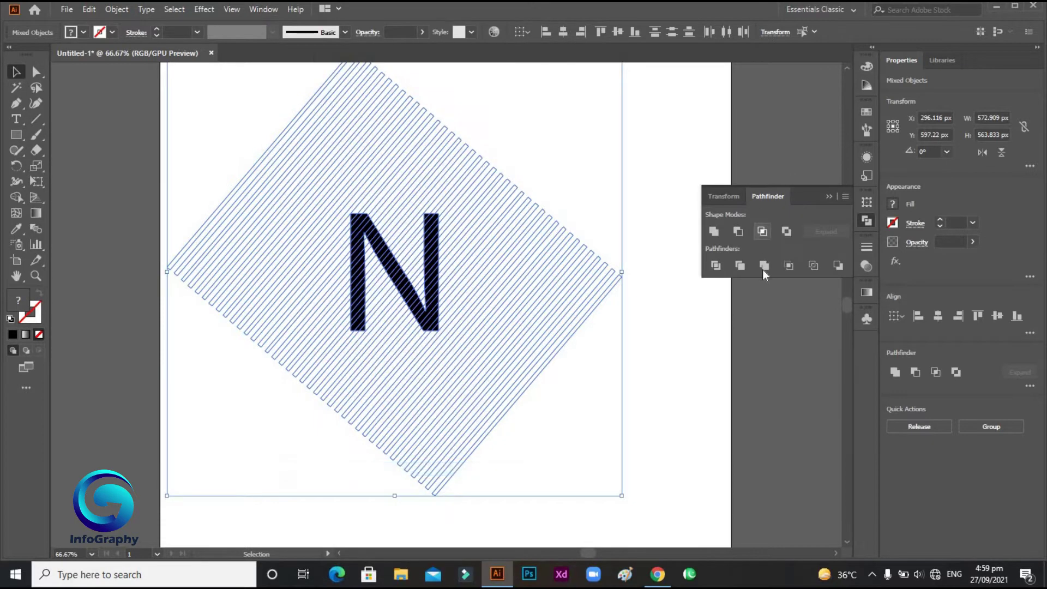
pyautogui.click(762, 231)
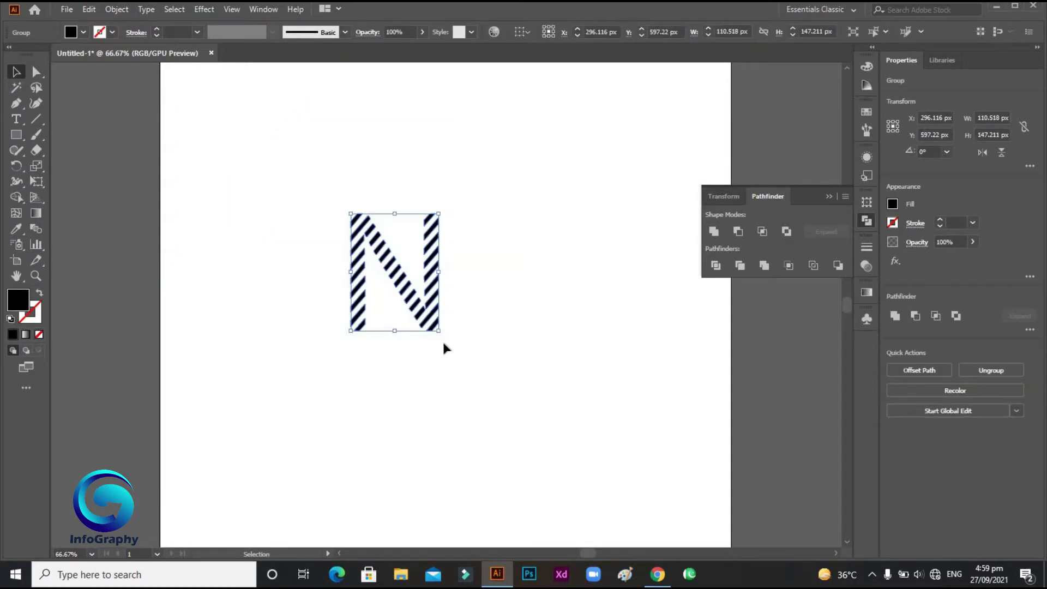
# Enlarge the striped N to about 278 × 371 px and reposition it near the middle of the artboard.
pyautogui.moveTo(440, 332); pyautogui.dragTo(574, 509)
pyautogui.moveTo(550, 406); pyautogui.dragTo(494, 314)
pyautogui.click(442, 234)
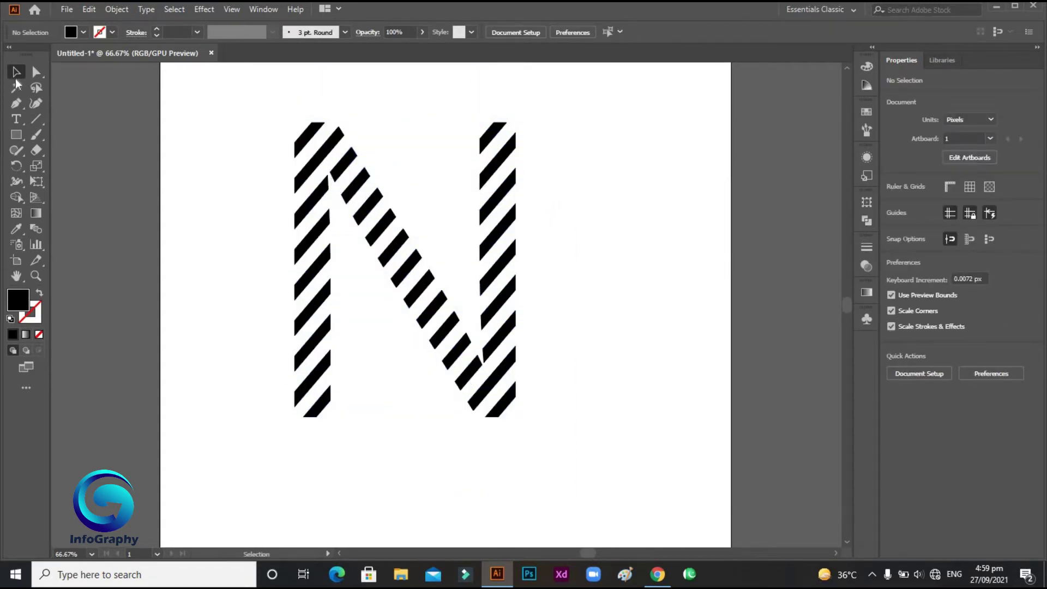
# Examine the individual stripes at the N's lower-right corner with the Direct Selection tool.
pyautogui.moveTo(196, 113); pyautogui.dragTo(570, 431)
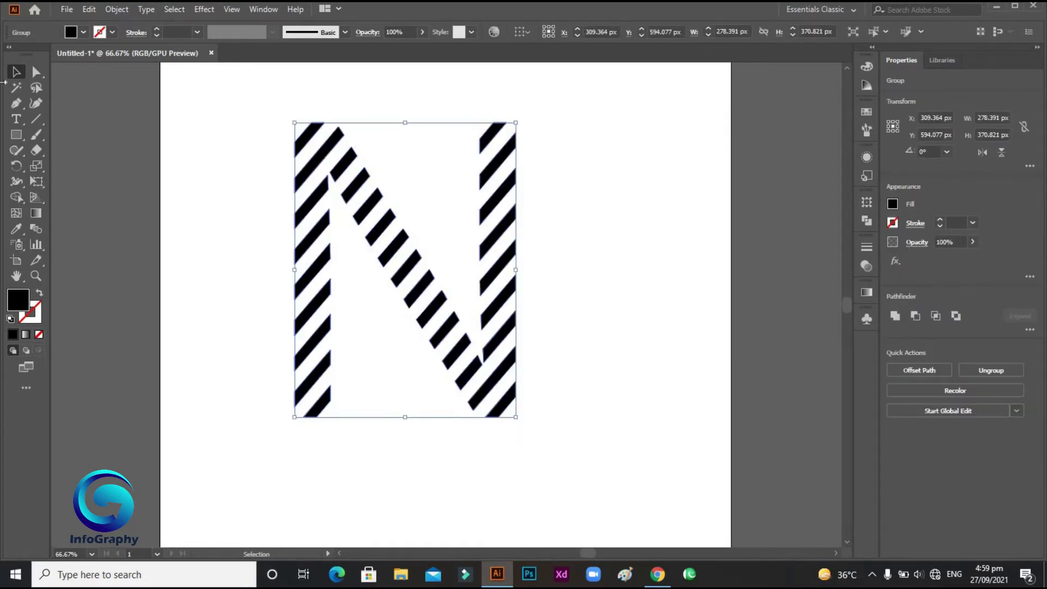
pyautogui.click(36, 71)
pyautogui.click(577, 213)
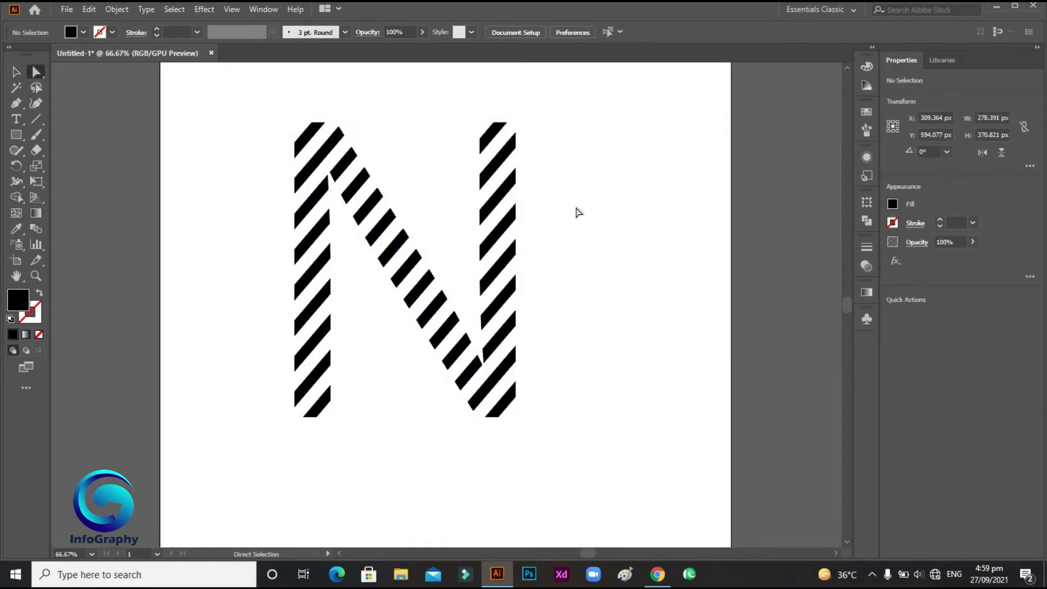
pyautogui.click(497, 419)
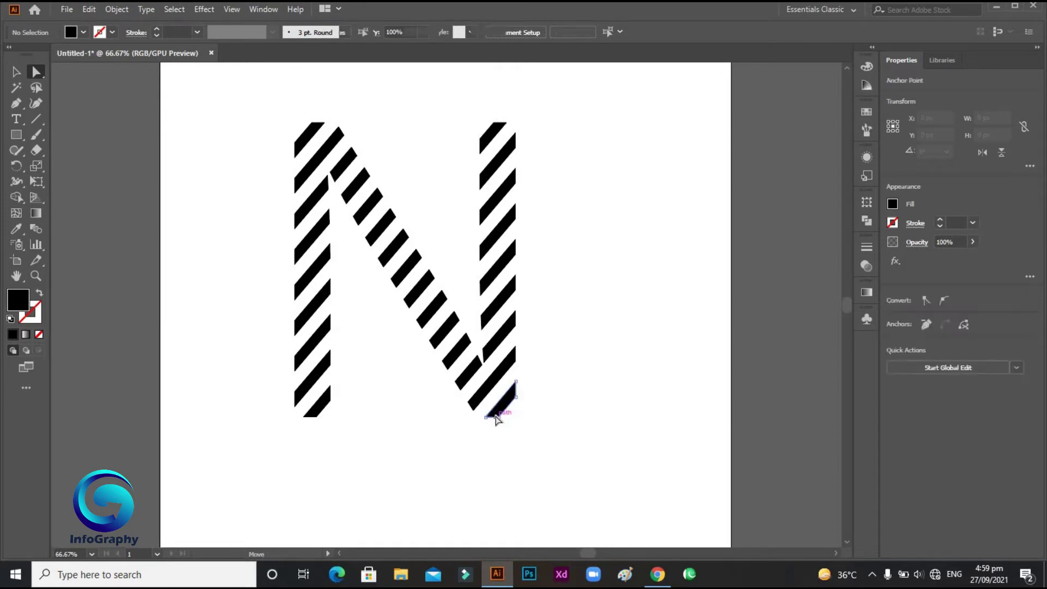
pyautogui.click(464, 376)
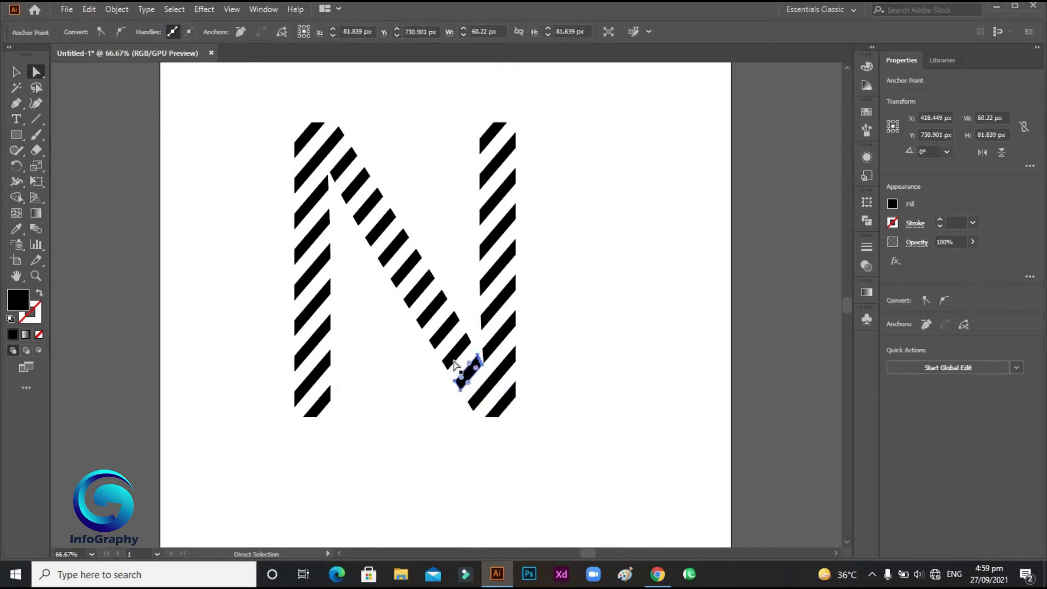
pyautogui.click(452, 355)
pyautogui.click(442, 335)
pyautogui.click(511, 418)
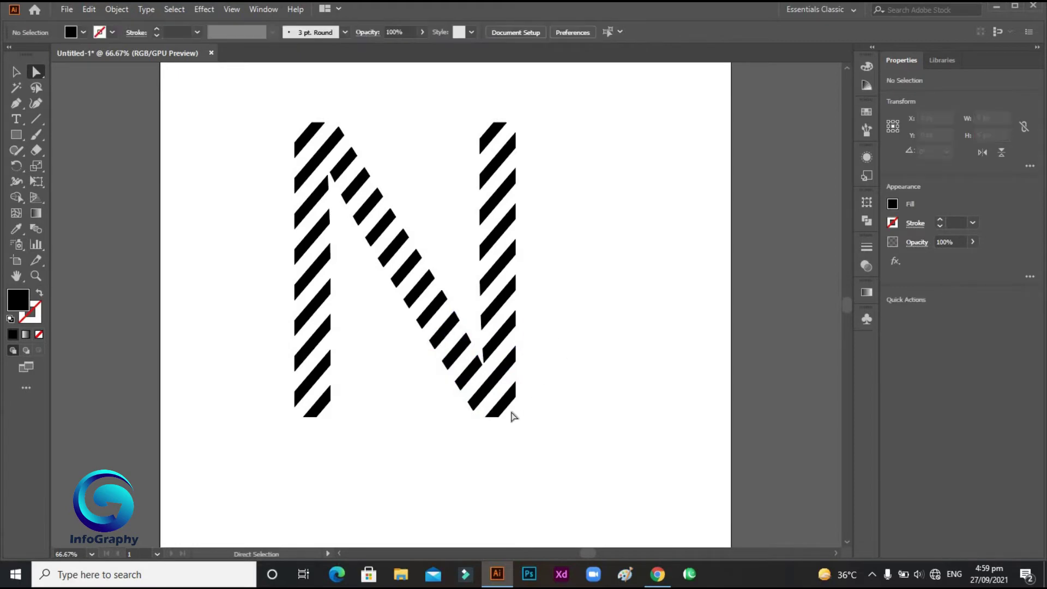
# Average the two bottom anchor points of the lowest stripe in the N's right stem along both axes.
pyautogui.click(502, 417)
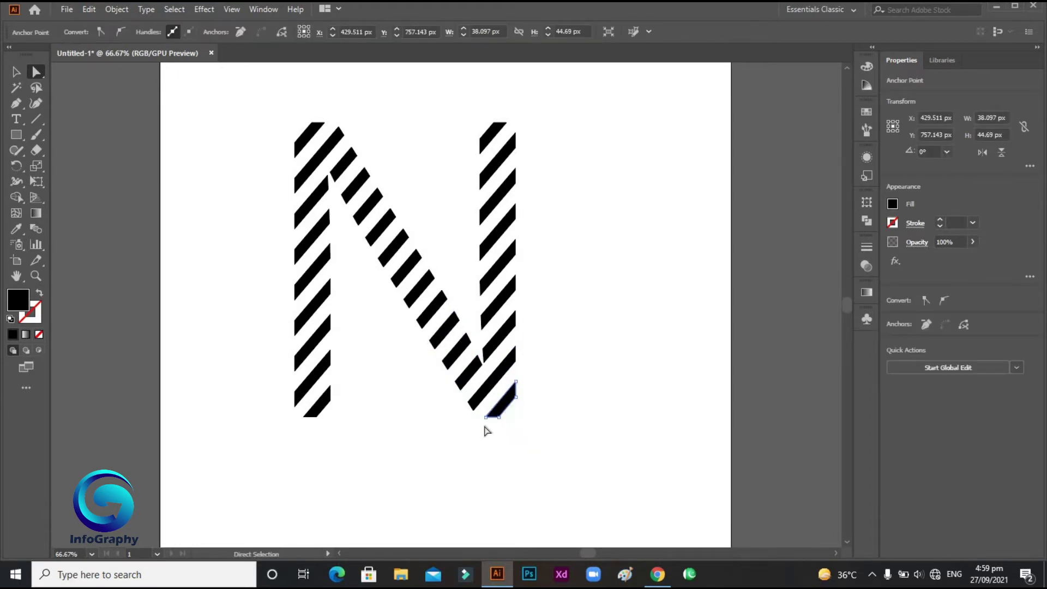
pyautogui.click(484, 427)
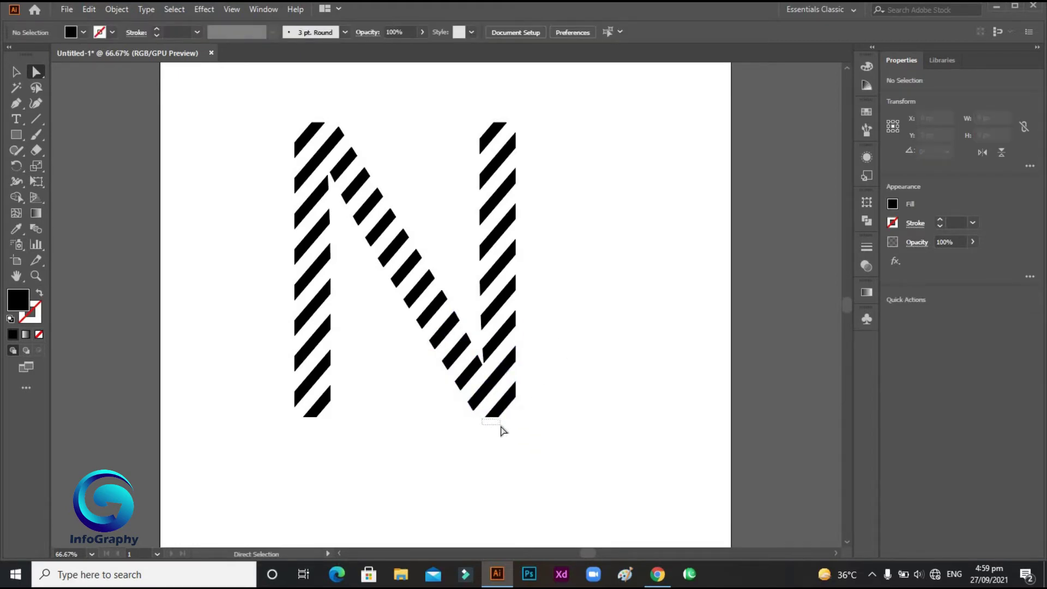
pyautogui.moveTo(505, 432); pyautogui.dragTo(492, 415)
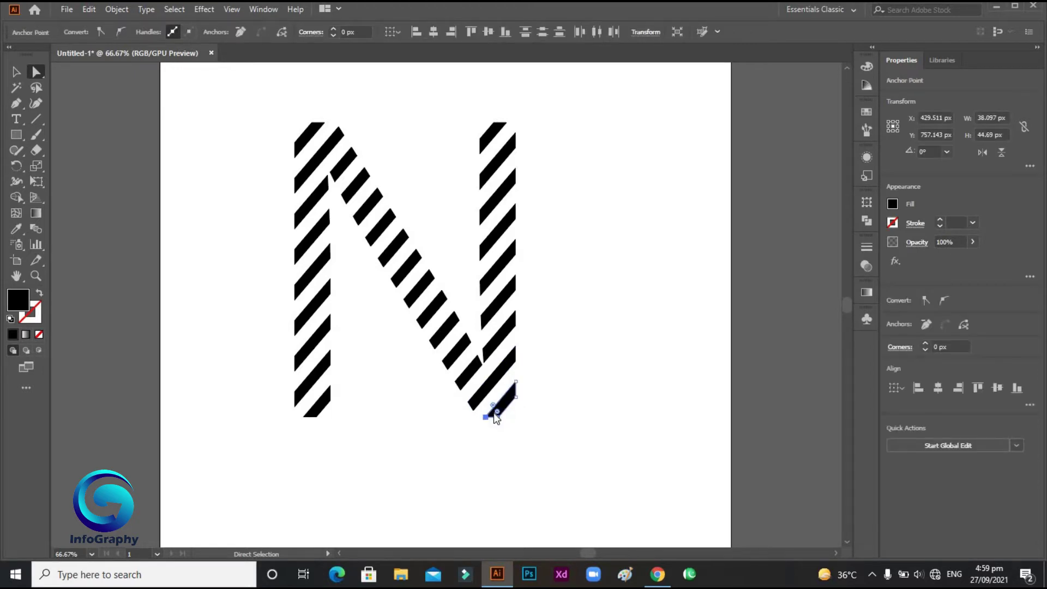
pyautogui.rightClick(493, 413)
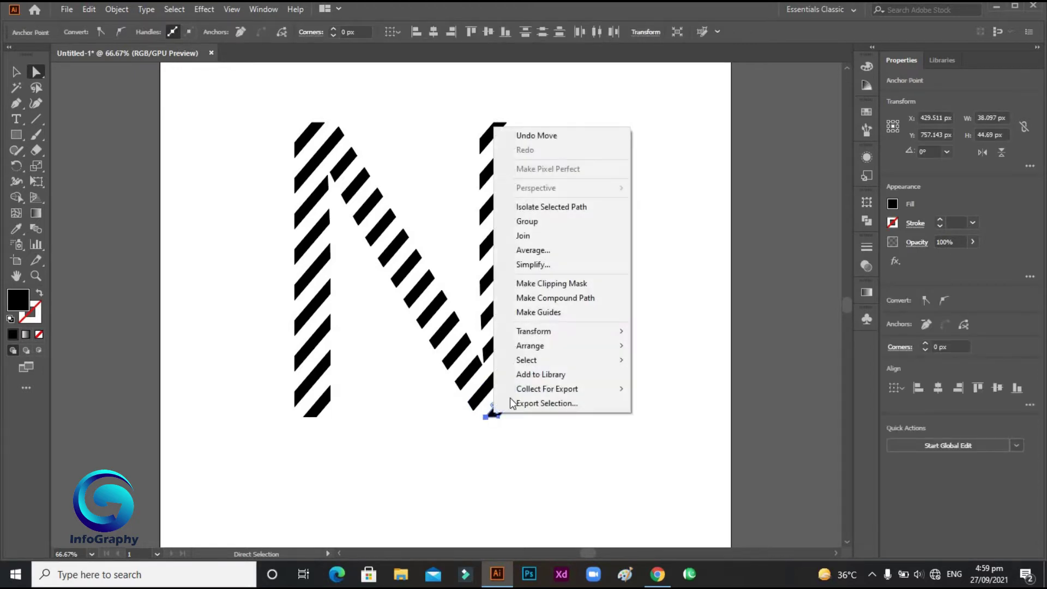
pyautogui.click(532, 249)
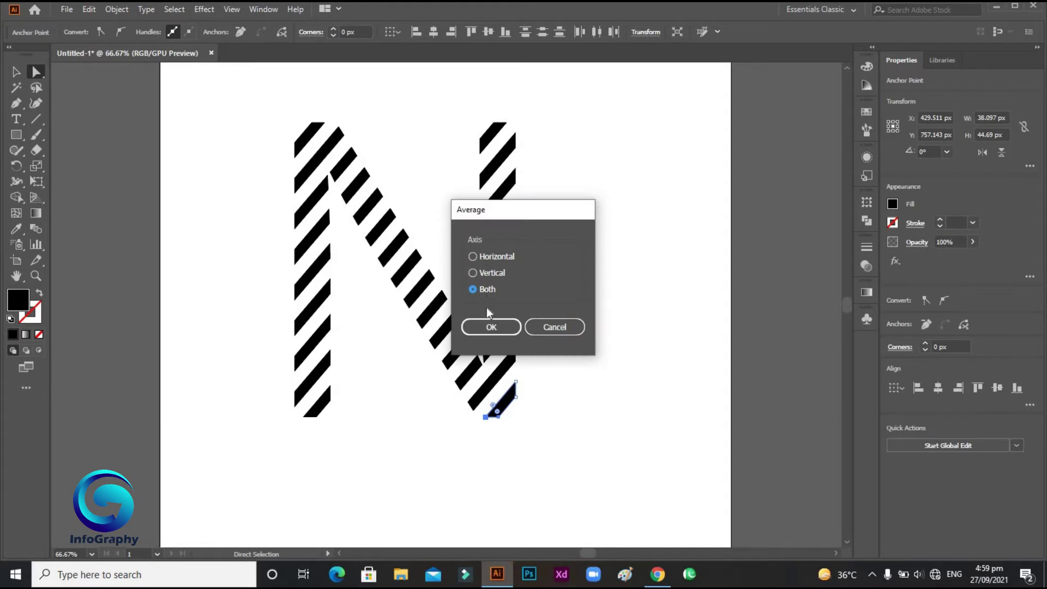
pyautogui.click(490, 326)
pyautogui.click(545, 412)
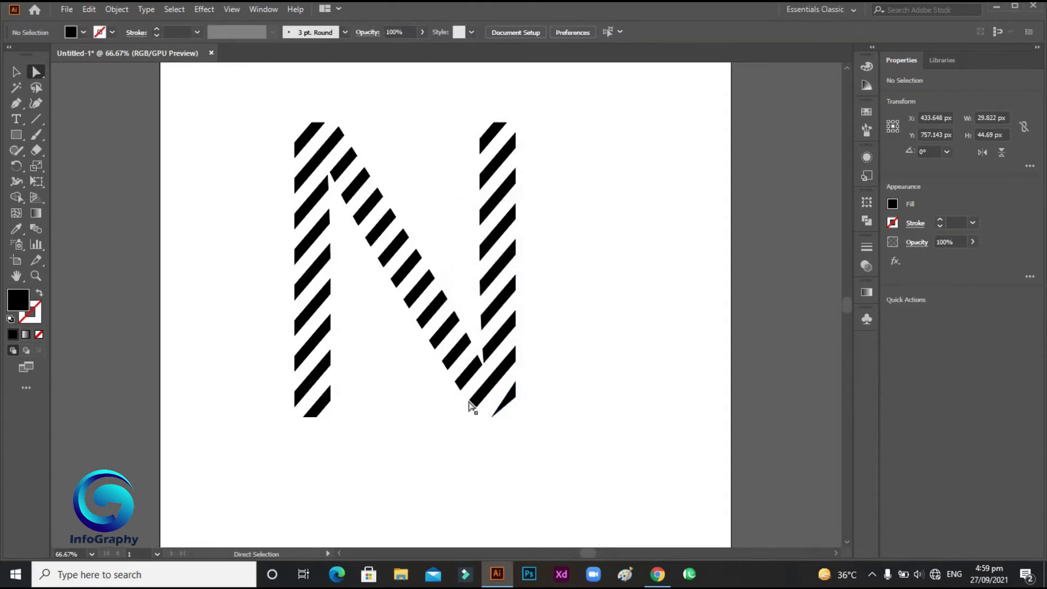
# Average the lower-left end anchor points of the right stem's second-lowest stripe along both axes.
pyautogui.moveTo(476, 419); pyautogui.dragTo(476, 419)
pyautogui.moveTo(468, 402); pyautogui.dragTo(470, 406)
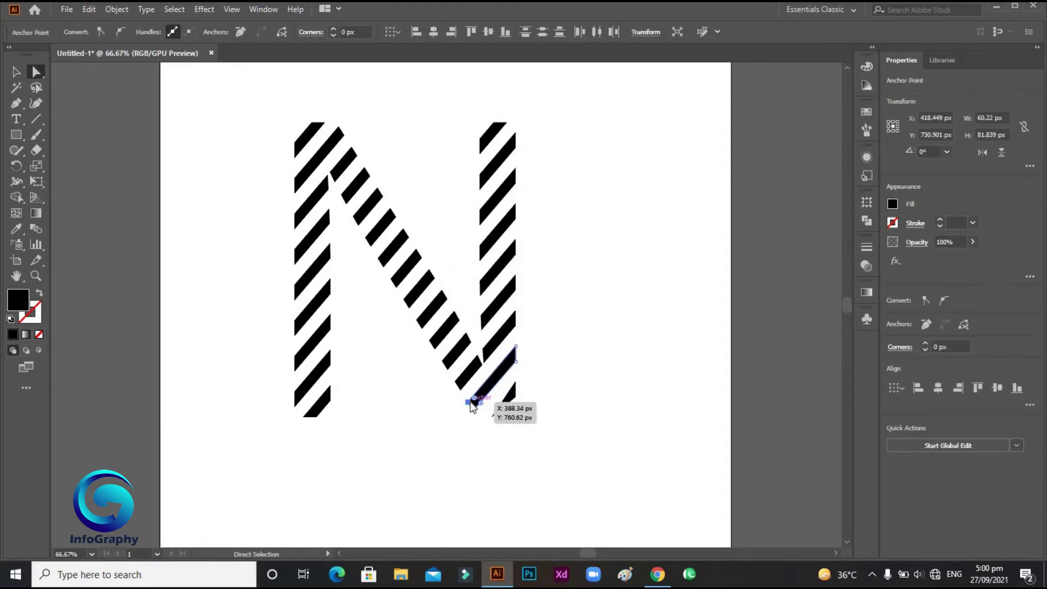
pyautogui.rightClick(472, 406)
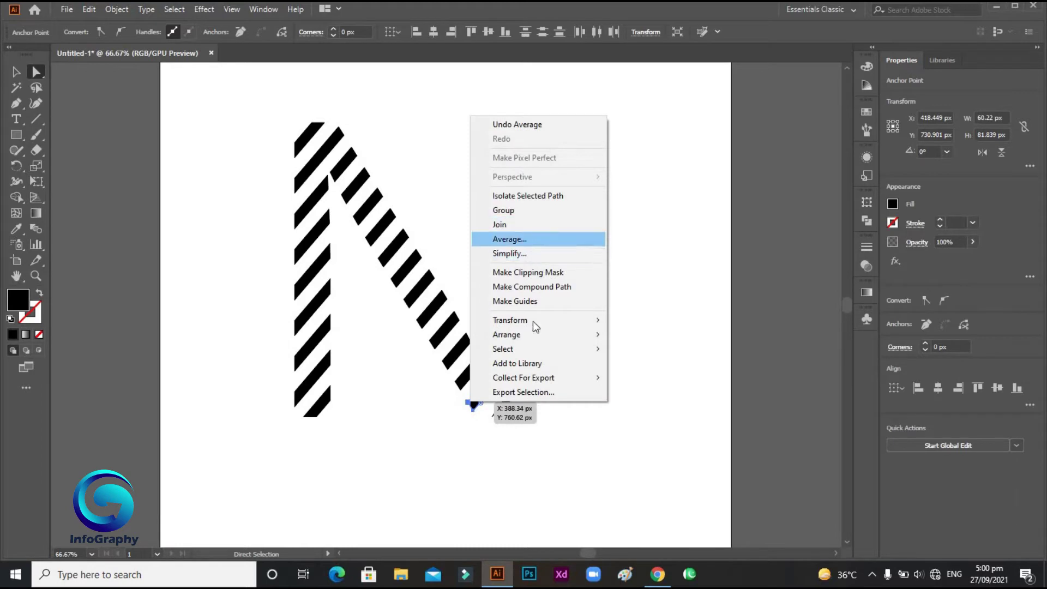
pyautogui.click(525, 240)
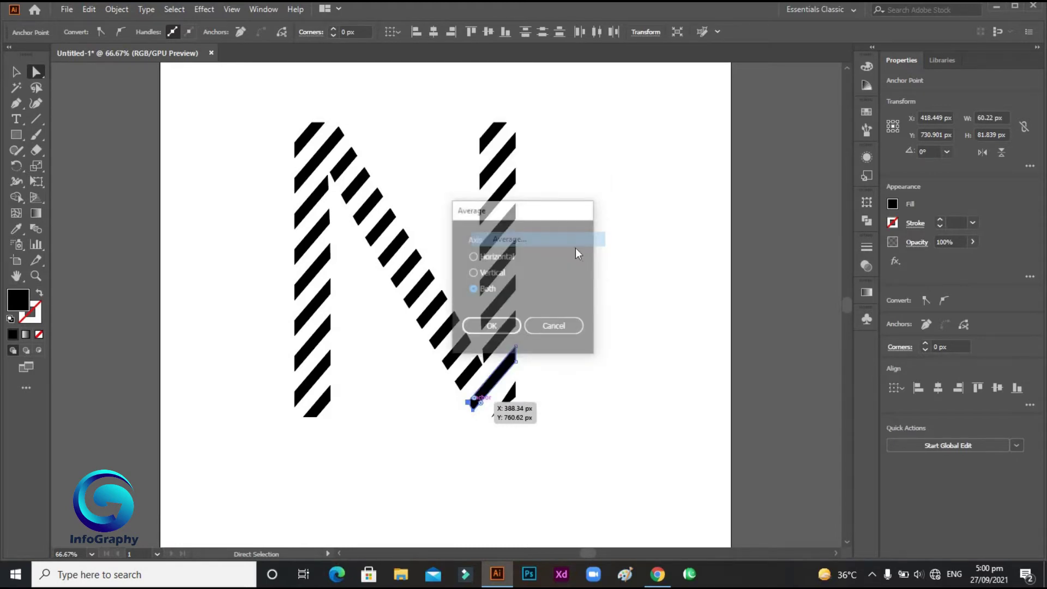
pyautogui.click(486, 327)
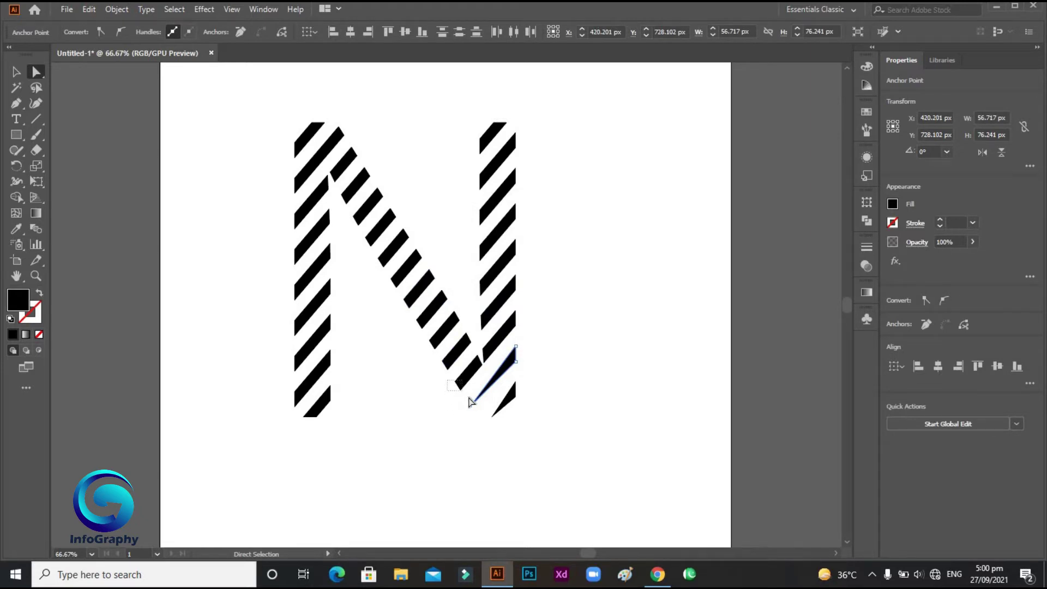
# Average the lower-left end anchor points of the diagonal's lowest separate stripe along both axes.
pyautogui.click(457, 384)
pyautogui.rightClick(460, 382)
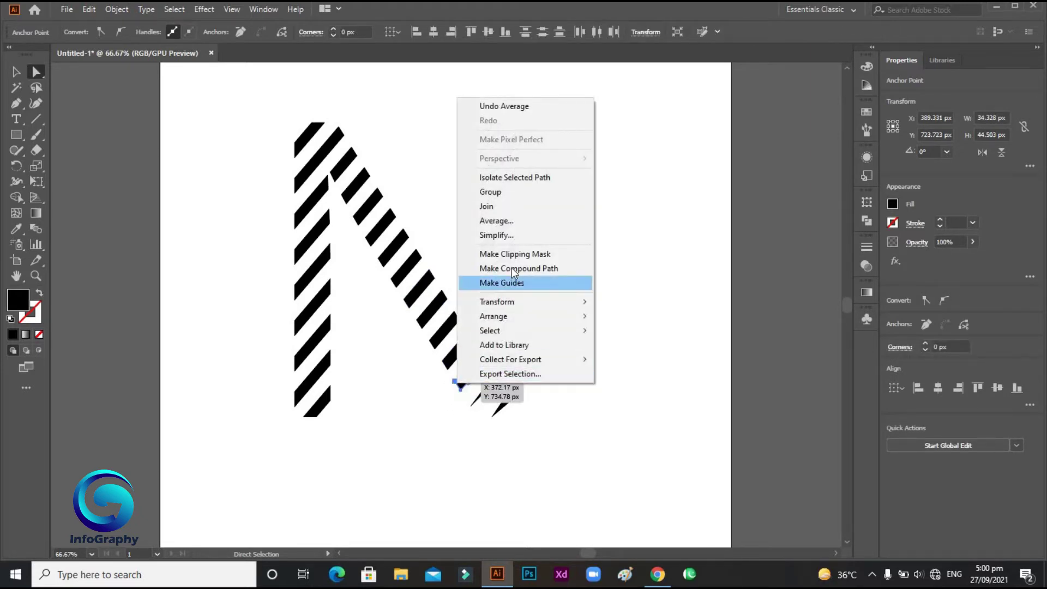
pyautogui.click(496, 220)
pyautogui.click(497, 327)
pyautogui.hotkey('ctrl', 'shift', 'a')
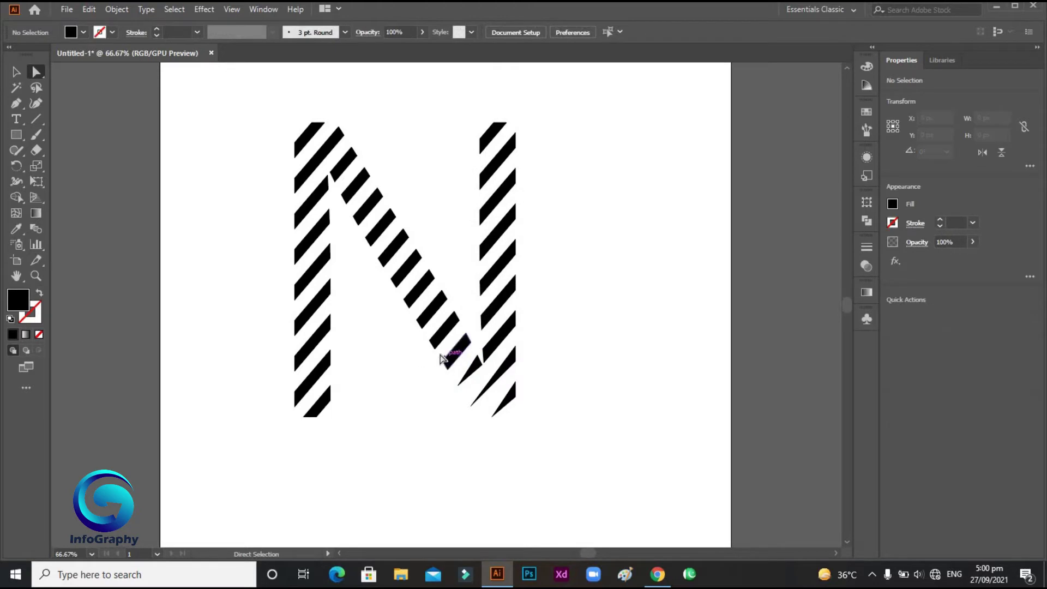
# Average the lower-left end anchors of the diagonal's second and third stripes from the bottom, each along both axes.
pyautogui.click(442, 359)
pyautogui.rightClick(444, 361)
pyautogui.click(502, 204)
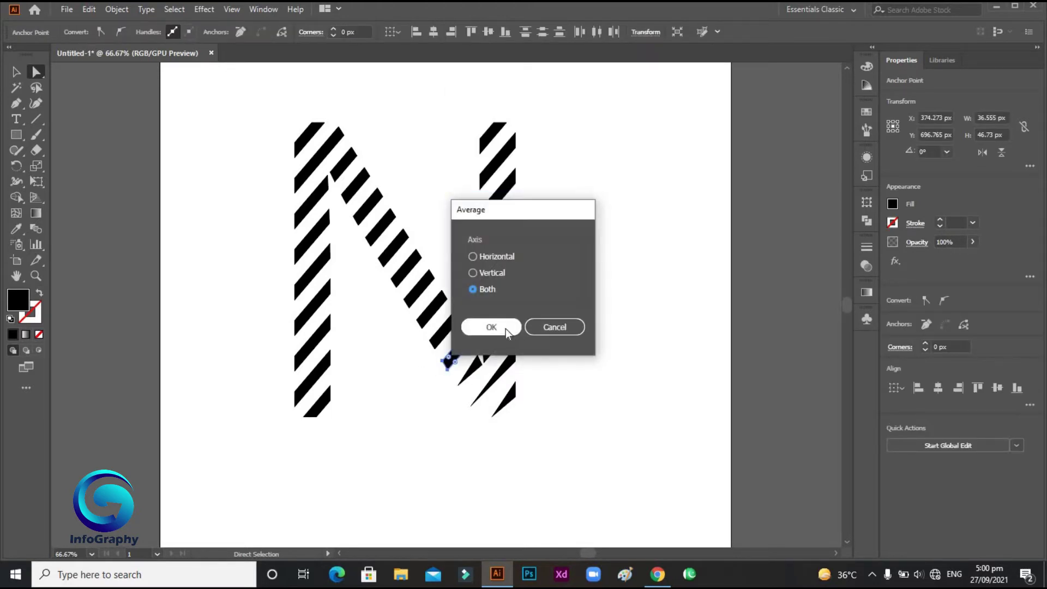
pyautogui.click(491, 327)
pyautogui.hotkey('ctrl', 'shift', 'a')
pyautogui.click(434, 340)
pyautogui.rightClick(435, 341)
pyautogui.click(484, 177)
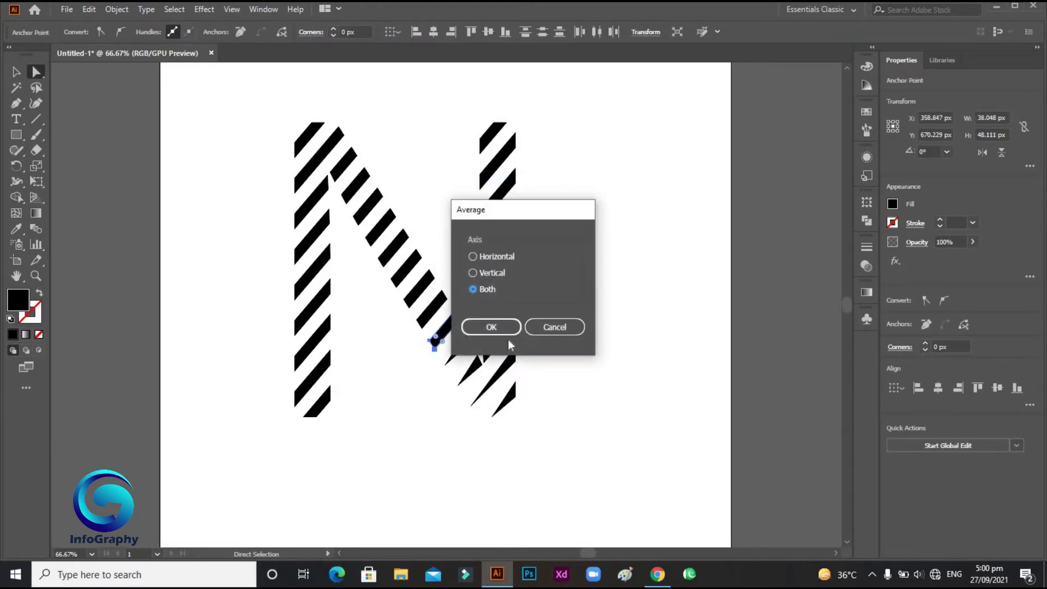
pyautogui.click(506, 330)
# Average the lower-left end anchors of the diagonal's fourth and fifth stripes from the bottom, each along both axes.
pyautogui.rightClick(423, 321)
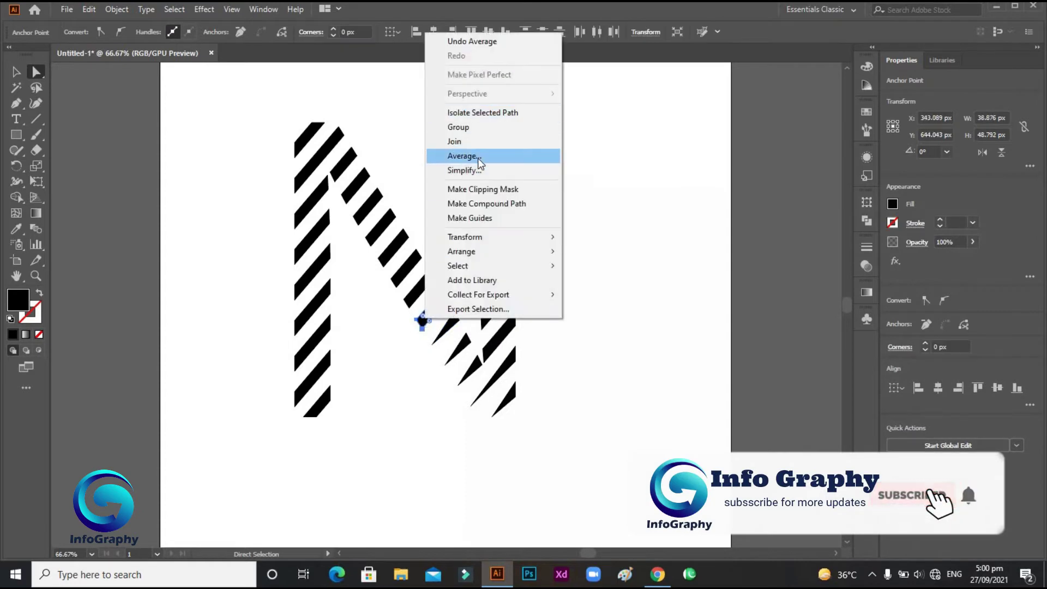
pyautogui.click(477, 158)
pyautogui.click(492, 325)
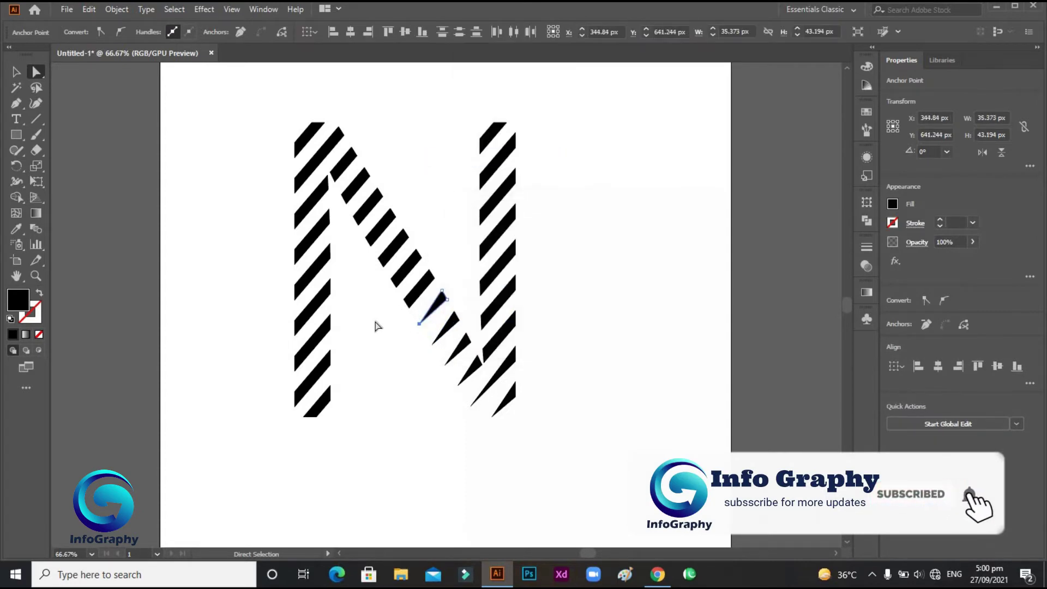
pyautogui.moveTo(393, 294); pyautogui.dragTo(413, 313)
pyautogui.rightClick(404, 297)
pyautogui.click(482, 138)
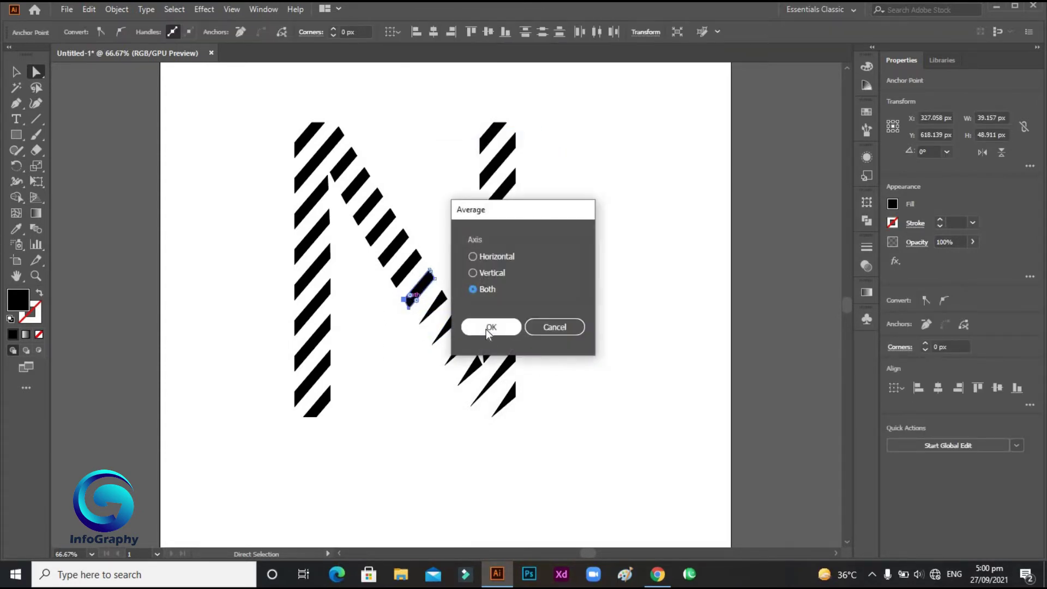
pyautogui.click(486, 329)
# Average the lower-left end anchors of the diagonal's sixth and seventh stripes from the bottom, each along both axes.
pyautogui.moveTo(385, 270); pyautogui.dragTo(406, 294)
pyautogui.rightClick(387, 253)
pyautogui.click(430, 398)
pyautogui.press('Return')
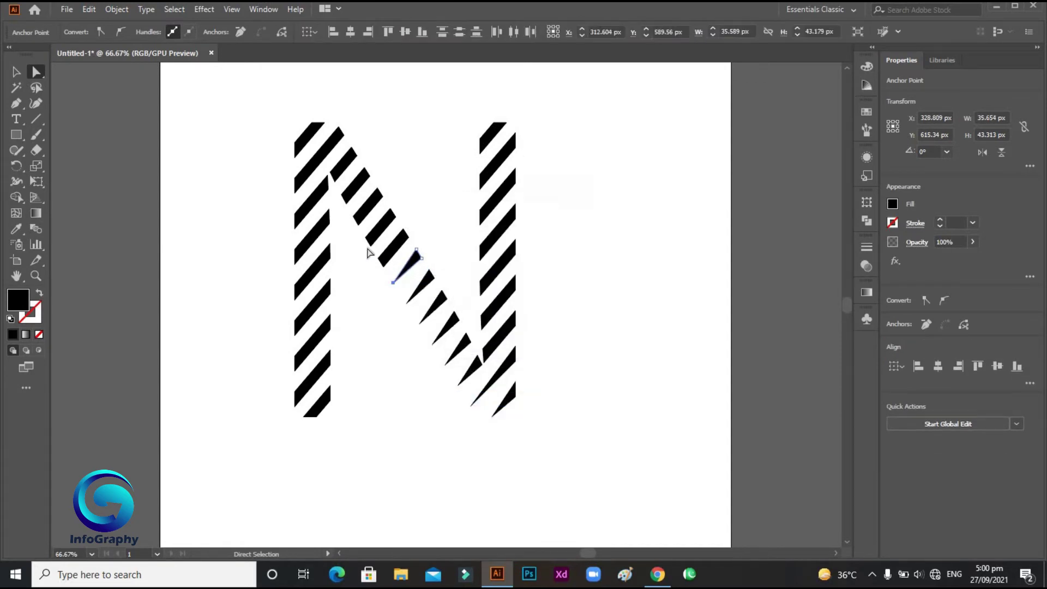
pyautogui.moveTo(369, 252); pyautogui.dragTo(392, 272)
pyautogui.rightClick(382, 252)
pyautogui.click(430, 380)
pyautogui.click(496, 328)
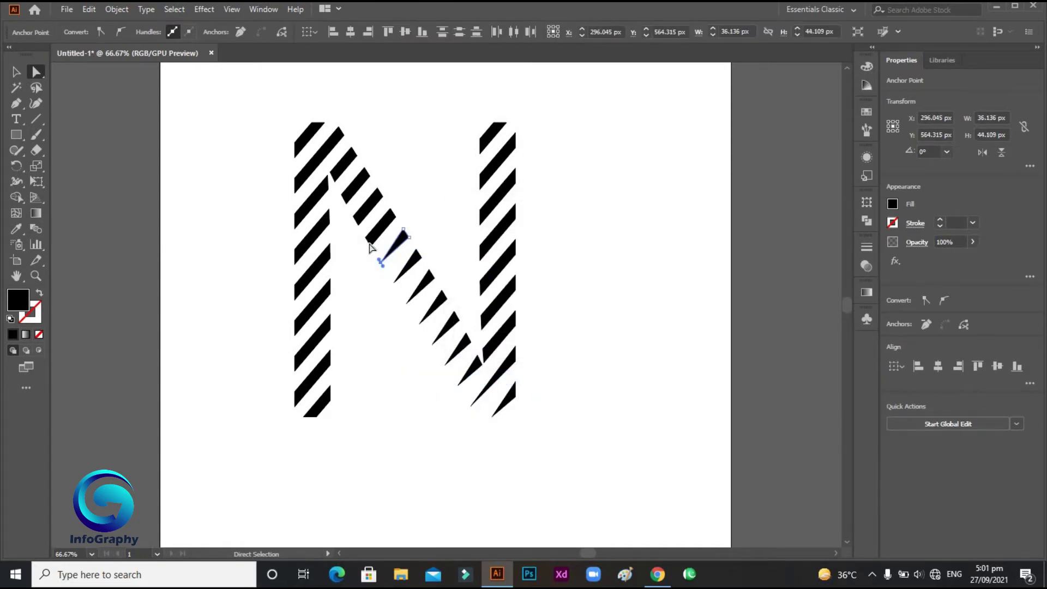
# Average the lower-left end anchors of the diagonal's eighth and ninth stripes from the bottom, each along both axes.
pyautogui.moveTo(358, 232); pyautogui.dragTo(380, 254)
pyautogui.rightClick(380, 237)
pyautogui.click(428, 364)
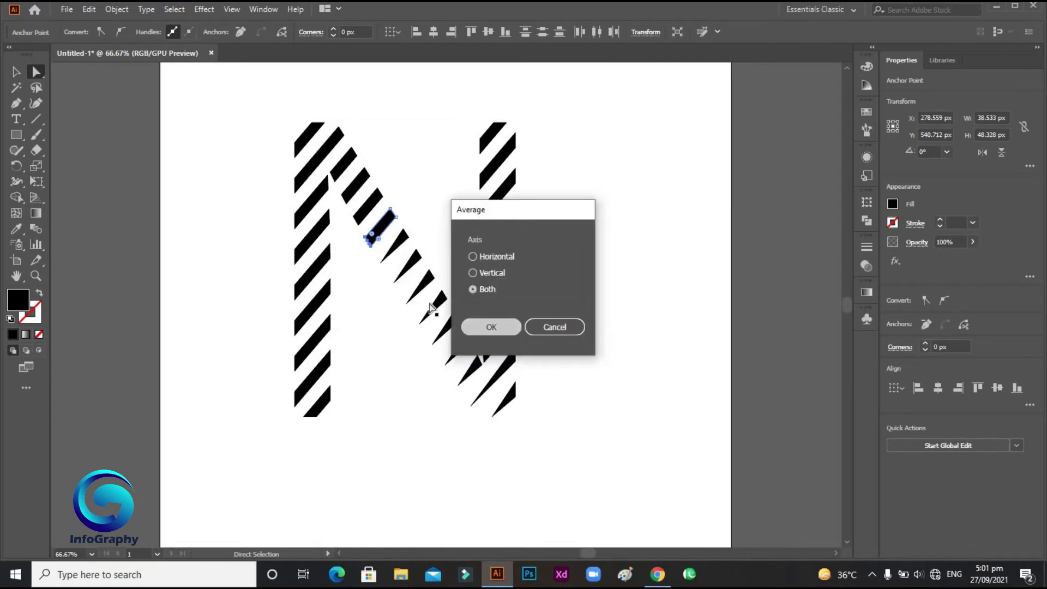
pyautogui.press('Return')
pyautogui.moveTo(347, 213); pyautogui.dragTo(369, 235)
pyautogui.rightClick(359, 216)
pyautogui.click(414, 338)
pyautogui.click(499, 332)
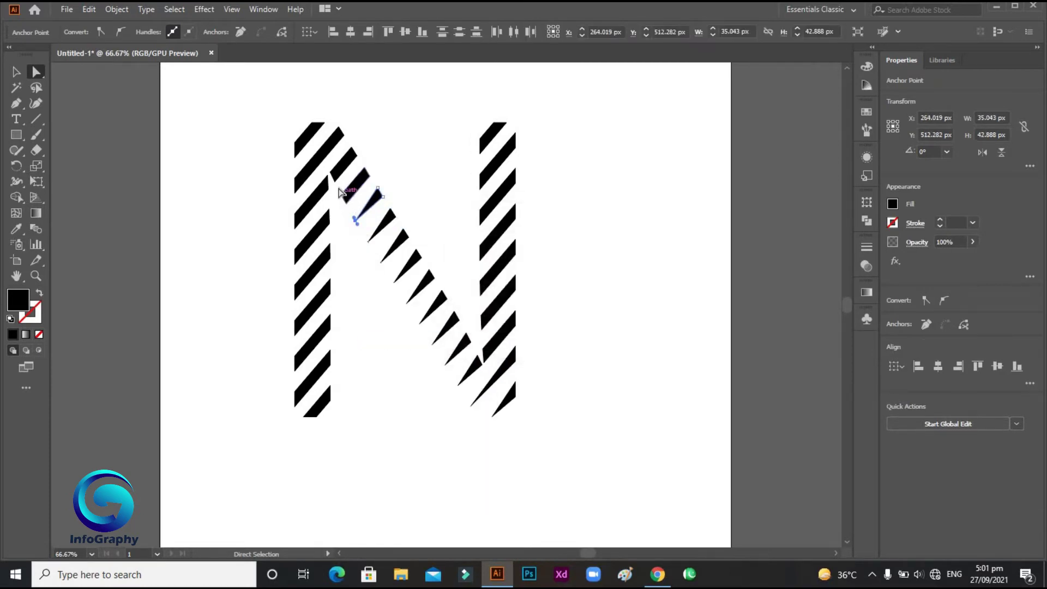
# Average the lower-left end anchors of the diagonal's tenth stripe from the bottom along both axes, then deselect it.
pyautogui.moveTo(339, 192); pyautogui.dragTo(360, 213)
pyautogui.rightClick(346, 187)
pyautogui.click(401, 316)
pyautogui.click(490, 327)
pyautogui.click(236, 414)
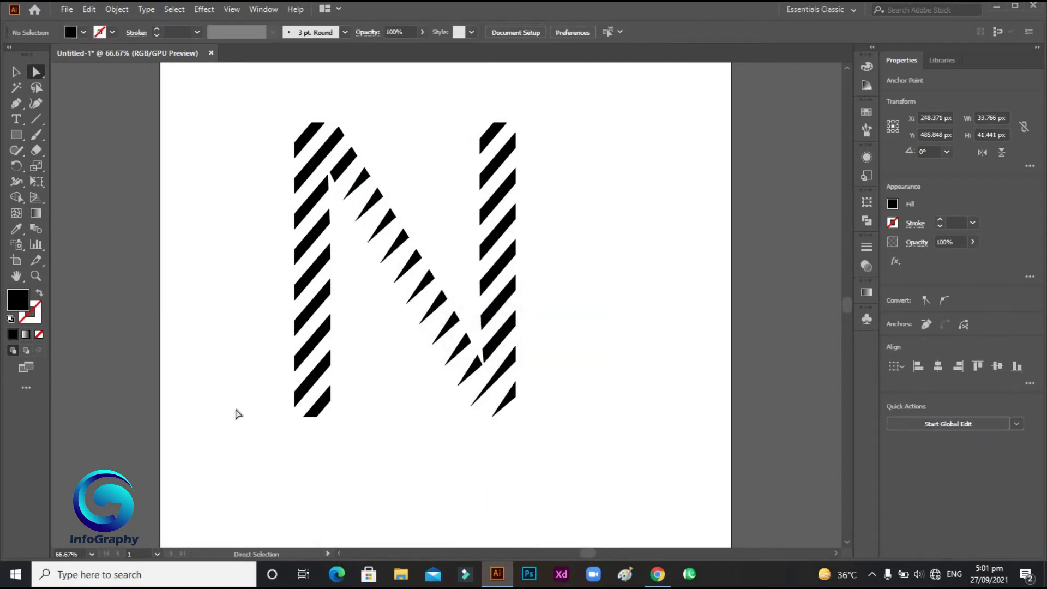
# Average the two bottom anchor points of the lowest stripe in the N's left stem along both axes.
pyautogui.moveTo(299, 422)
pyautogui.mouseDown()
pyautogui.moveTo(319, 422)
pyautogui.moveTo(320, 411)
pyautogui.moveTo(302, 408)
pyautogui.mouseUp()
pyautogui.rightClick(314, 413)
pyautogui.click(390, 252)
pyautogui.click(473, 328)
pyautogui.rightClick(297, 393)
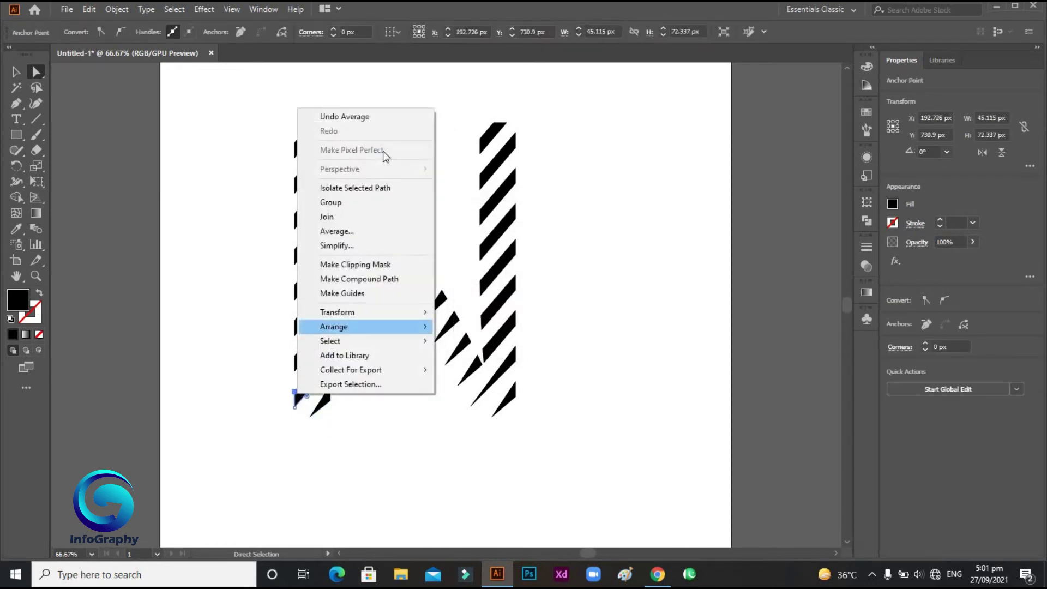
pyautogui.click(352, 233)
pyautogui.click(586, 304)
pyautogui.rightClick(297, 393)
pyautogui.click(335, 232)
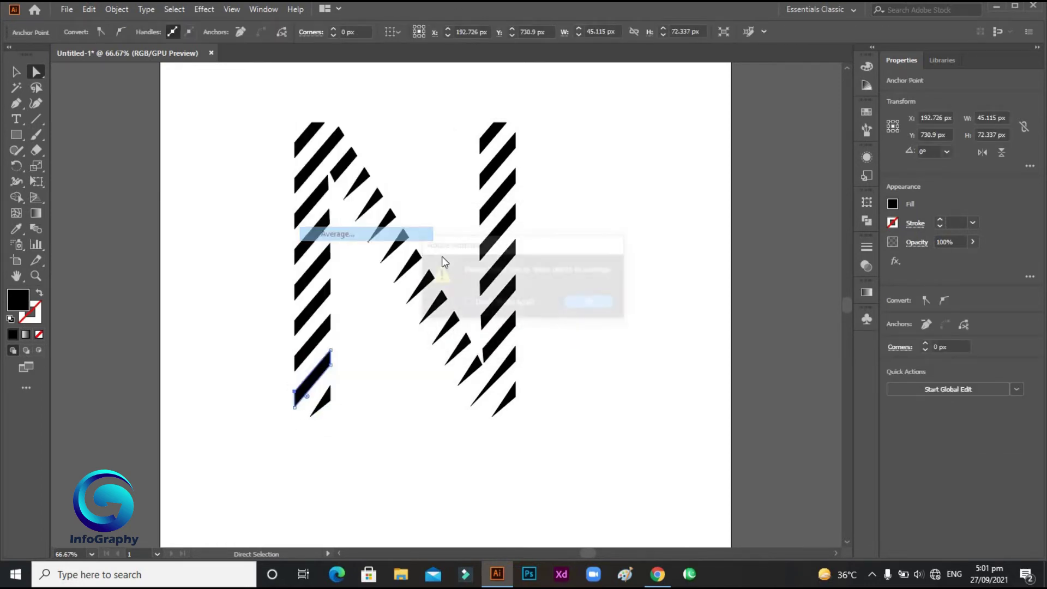
pyautogui.click(589, 303)
pyautogui.click(361, 420)
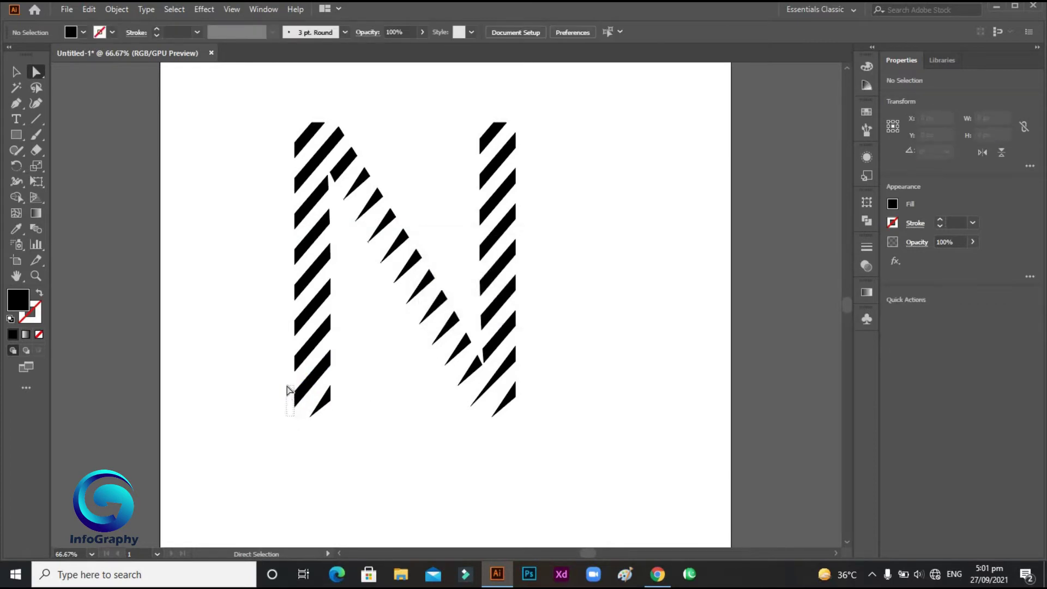
# Average the two left-end anchor points of the left stem's second-lowest stripe along both axes.
pyautogui.moveTo(287, 389); pyautogui.dragTo(296, 416)
pyautogui.rightClick(296, 415)
pyautogui.click(335, 233)
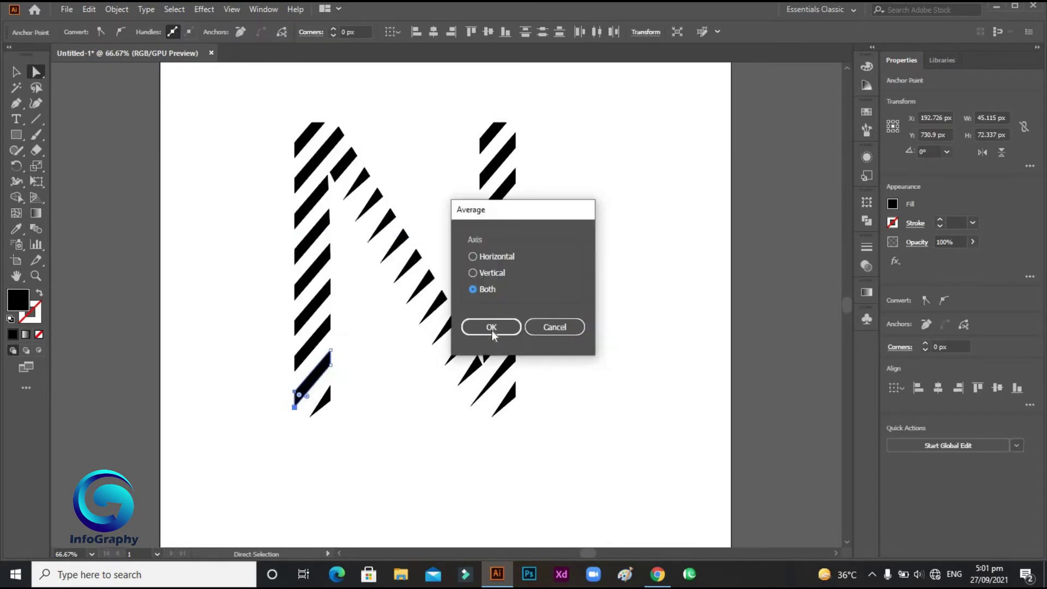
pyautogui.click(491, 328)
pyautogui.rightClick(294, 372)
pyautogui.click(335, 199)
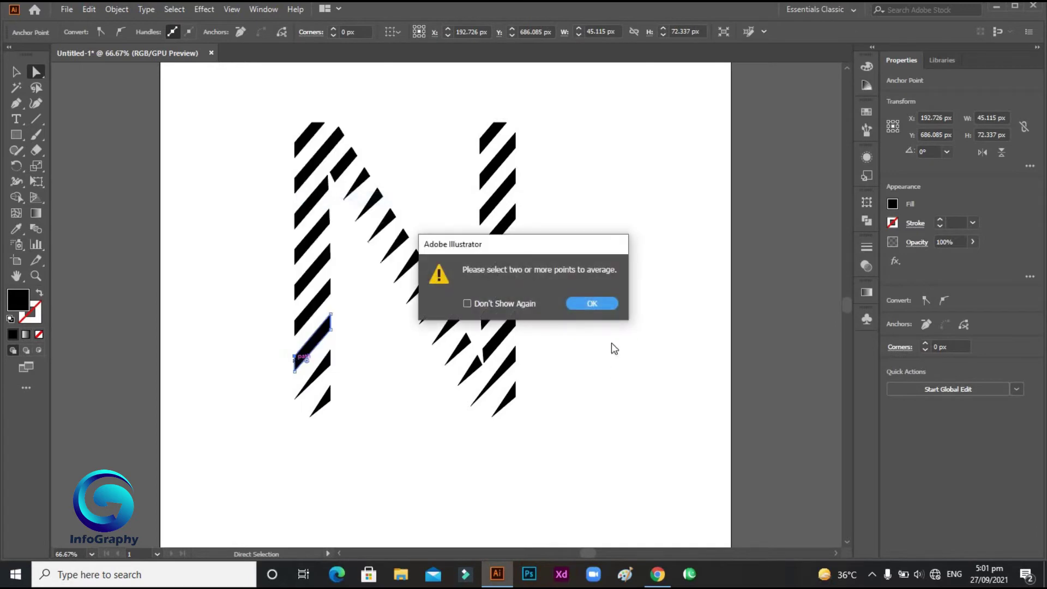
pyautogui.click(592, 303)
pyautogui.click(425, 479)
pyautogui.click(295, 369)
pyautogui.rightClick(297, 371)
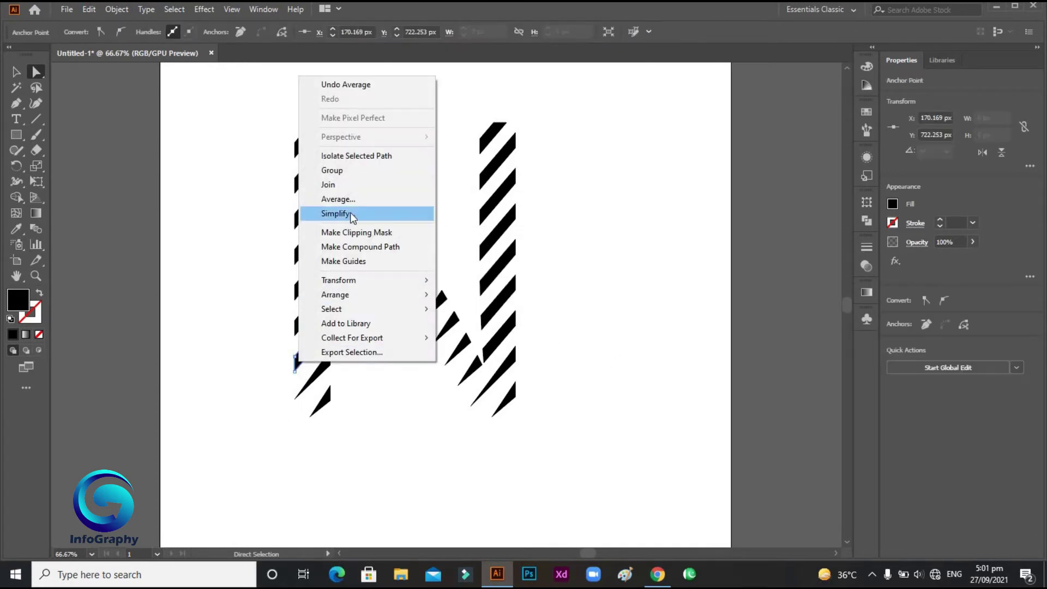
pyautogui.click(335, 198)
pyautogui.click(591, 304)
pyautogui.click(291, 363)
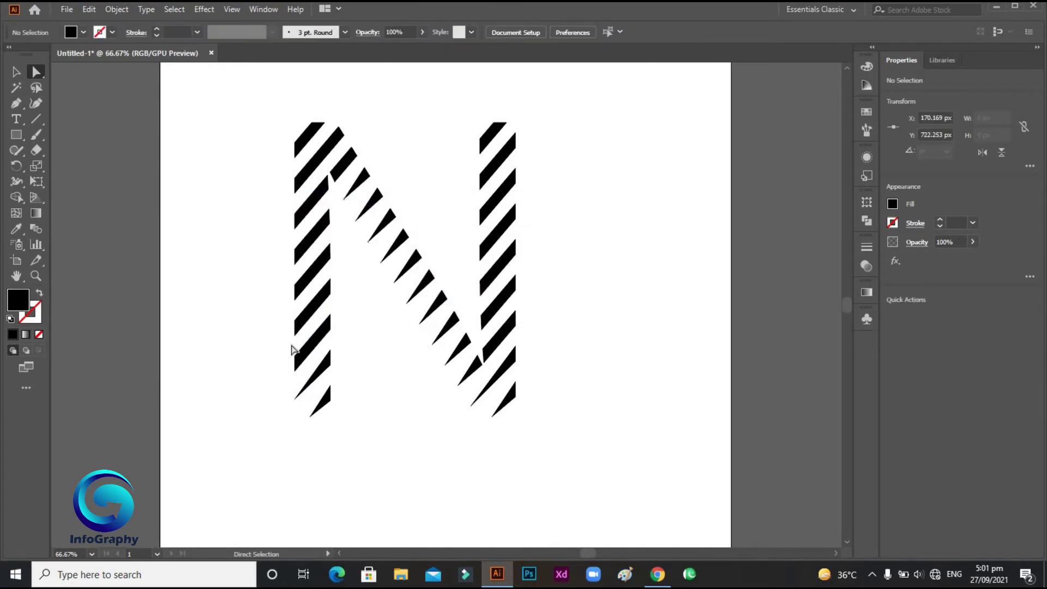
# Average the two left-end anchor points of the left stem's third-lowest stripe along both axes.
pyautogui.moveTo(300, 375); pyautogui.dragTo(301, 376)
pyautogui.rightClick(300, 373)
pyautogui.click(336, 198)
pyautogui.click(493, 326)
# Average the two left-end anchor points of the left stem's fourth-lowest stripe along both axes.
pyautogui.rightClick(314, 311)
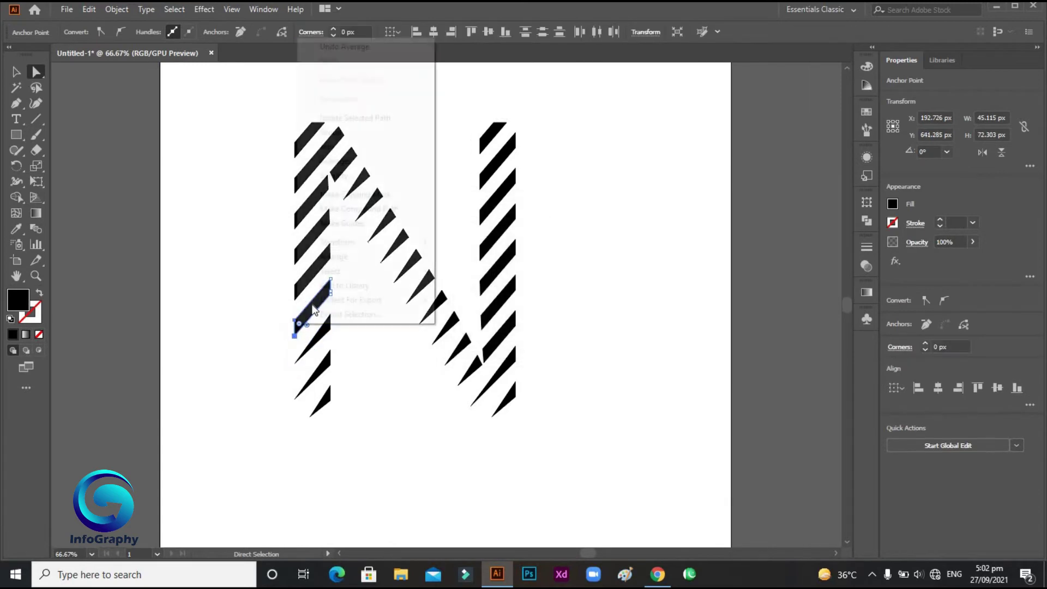
pyautogui.click(338, 162)
pyautogui.click(492, 325)
# Average the two left-end anchor points of the left stem's fifth-lowest stripe along both axes.
pyautogui.rightClick(300, 292)
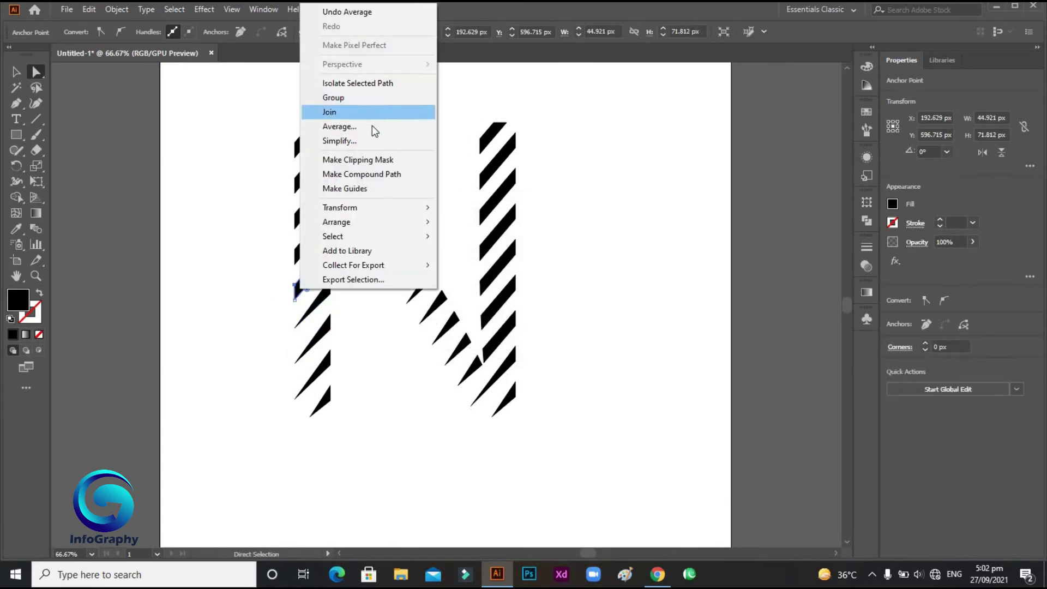
pyautogui.click(374, 125)
pyautogui.click(596, 303)
pyautogui.click(276, 268)
pyautogui.moveTo(305, 303); pyautogui.dragTo(308, 293)
pyautogui.rightClick(308, 293)
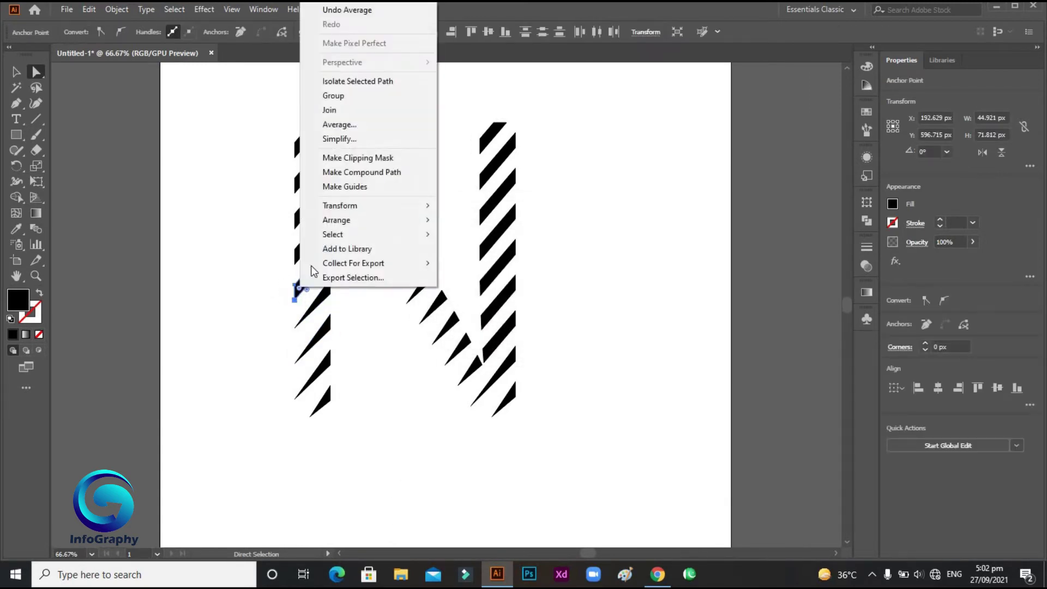
pyautogui.click(374, 124)
pyautogui.click(487, 327)
# Average the left-end anchor points of the left stem's sixth- and seventh-lowest stripes along both axes, one stripe at a time.
pyautogui.moveTo(290, 249); pyautogui.dragTo(304, 233)
pyautogui.rightClick(299, 250)
pyautogui.click(346, 385)
pyautogui.click(493, 325)
pyautogui.rightClick(302, 216)
pyautogui.click(335, 338)
pyautogui.click(489, 324)
# Average the two left-end anchor points of the left stem's second stripe from the top along both axes.
pyautogui.rightClick(295, 178)
pyautogui.moveTo(276, 173); pyautogui.dragTo(301, 197)
pyautogui.click(381, 302)
pyautogui.click(592, 303)
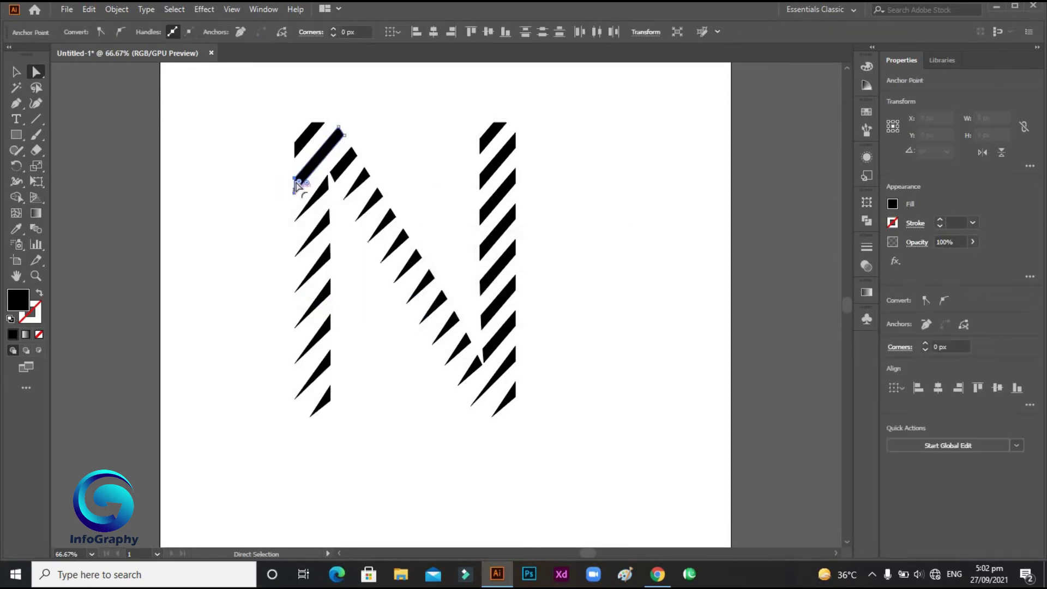
pyautogui.rightClick(295, 180)
pyautogui.click(360, 303)
pyautogui.click(494, 326)
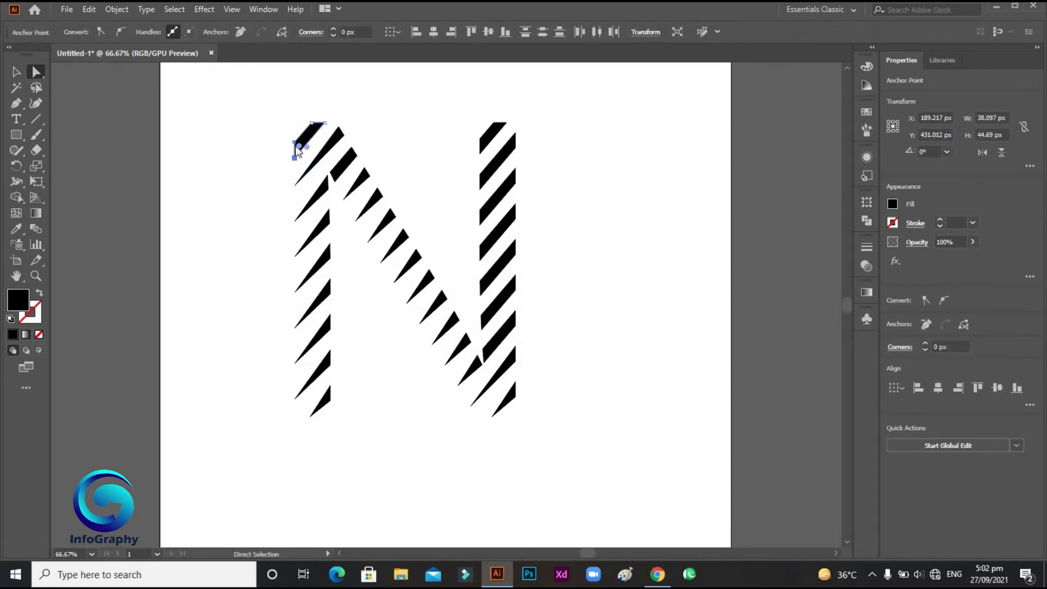
# Average the two left-end anchor points of the left stem's top stripe along both axes, then deselect it.
pyautogui.rightClick(298, 151)
pyautogui.click(359, 269)
pyautogui.click(489, 326)
pyautogui.click(655, 357)
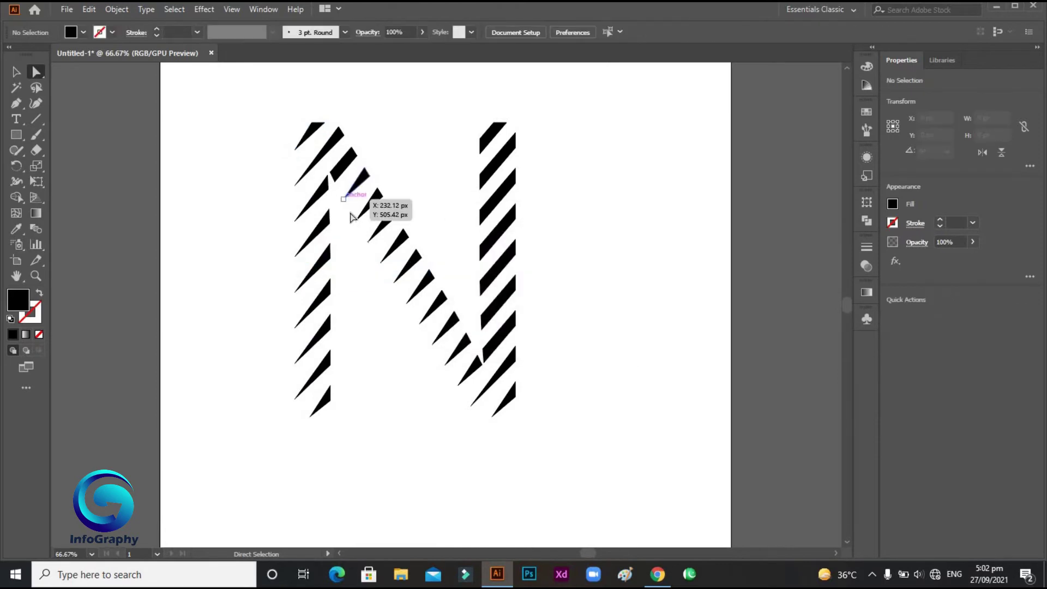
# Try to average the lower-left end anchors of the diagonal's top stripe.
pyautogui.click(332, 167)
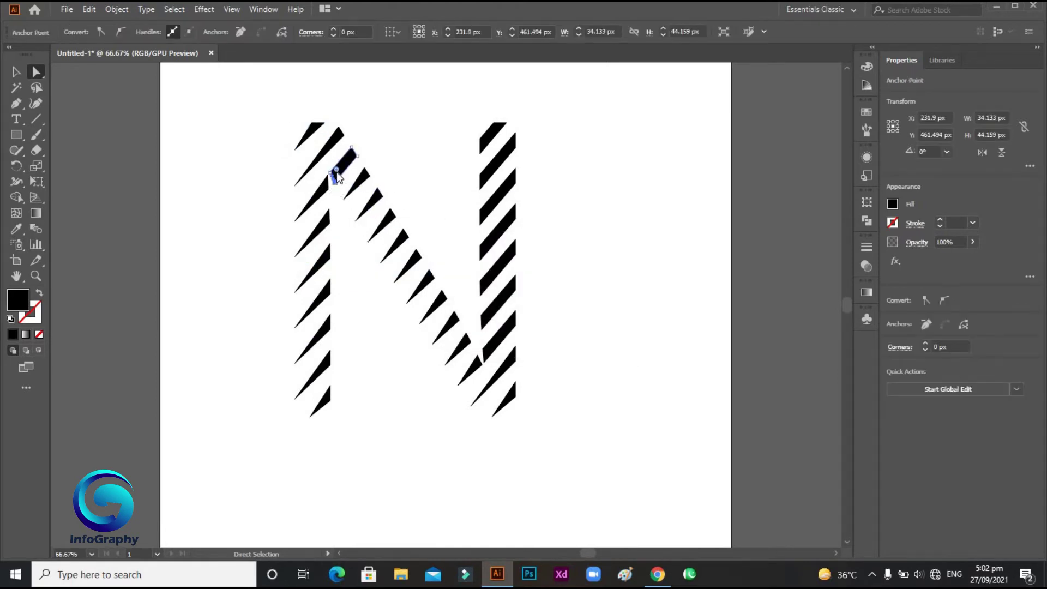
pyautogui.rightClick(334, 168)
pyautogui.click(387, 292)
pyautogui.press('Return')
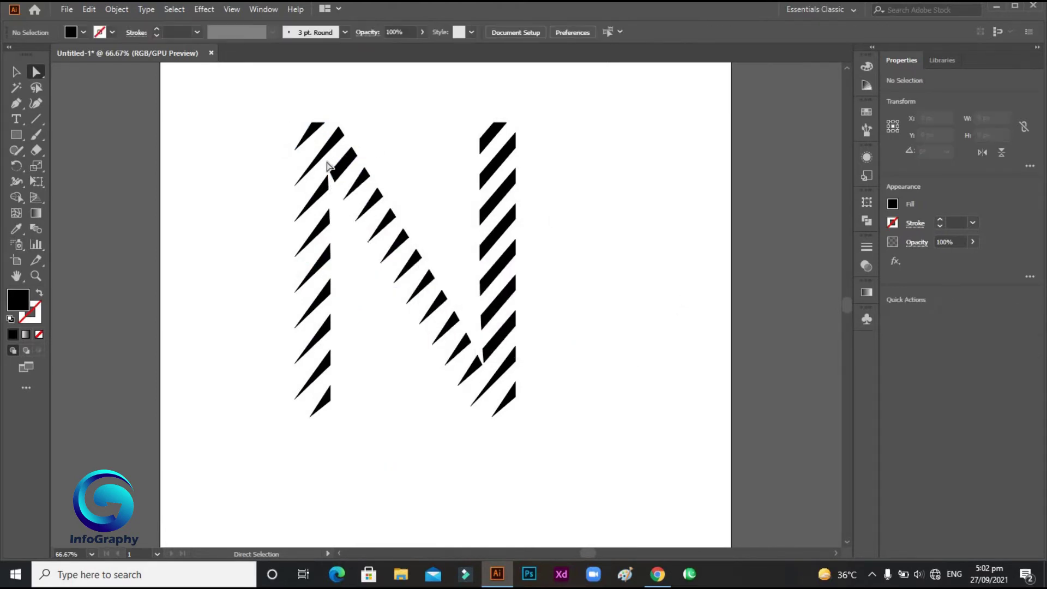
# Try to shift the left stem's third stripe from the top towards the diagonal's top stripe, then undo the move.
pyautogui.click(327, 191)
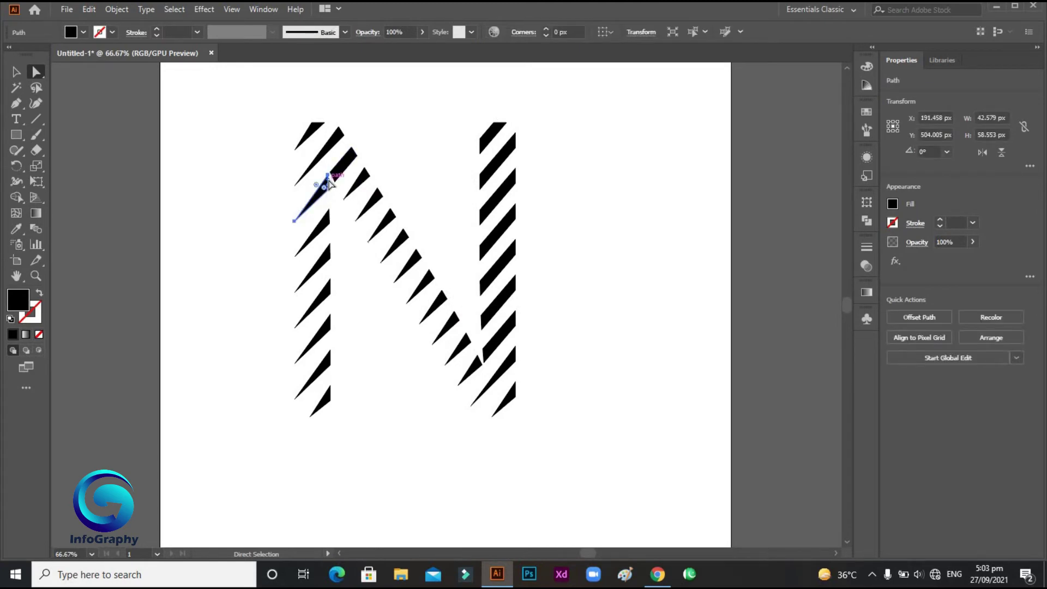
pyautogui.click(354, 228)
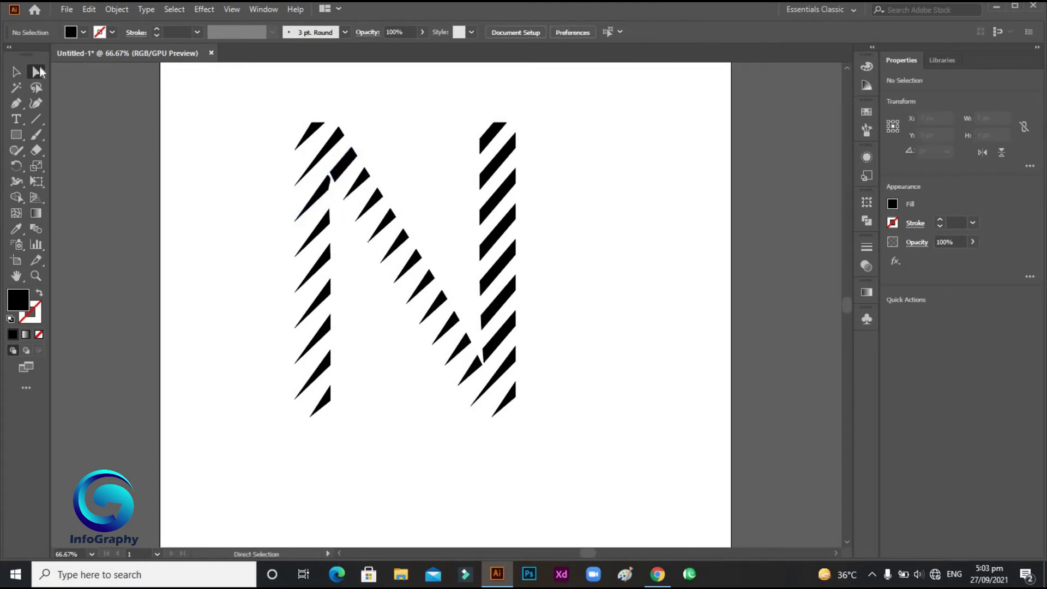
pyautogui.click(17, 72)
pyautogui.click(322, 196)
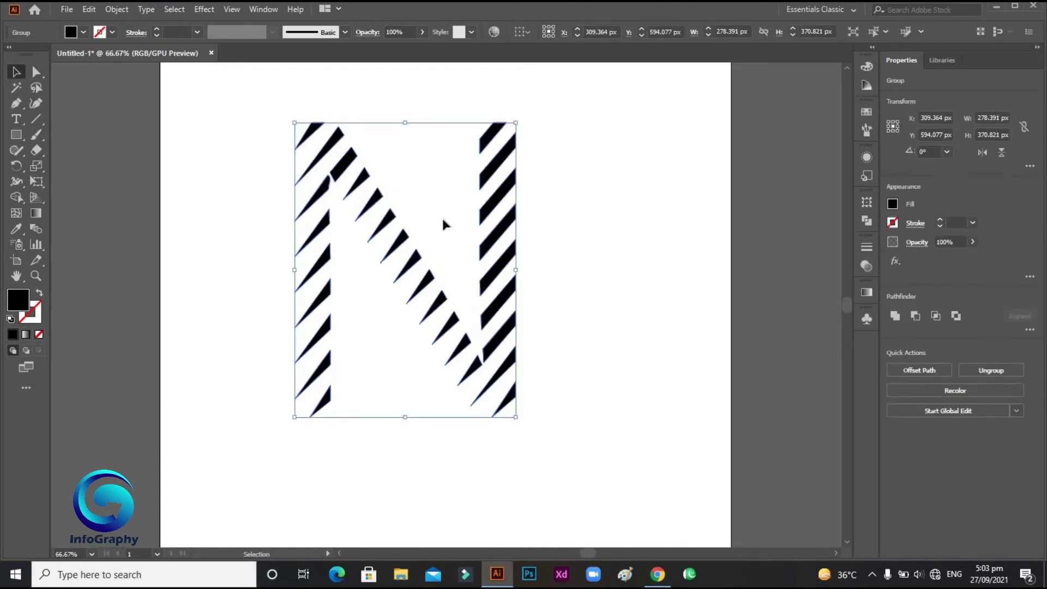
pyautogui.click(260, 99)
pyautogui.click(36, 72)
pyautogui.click(319, 196)
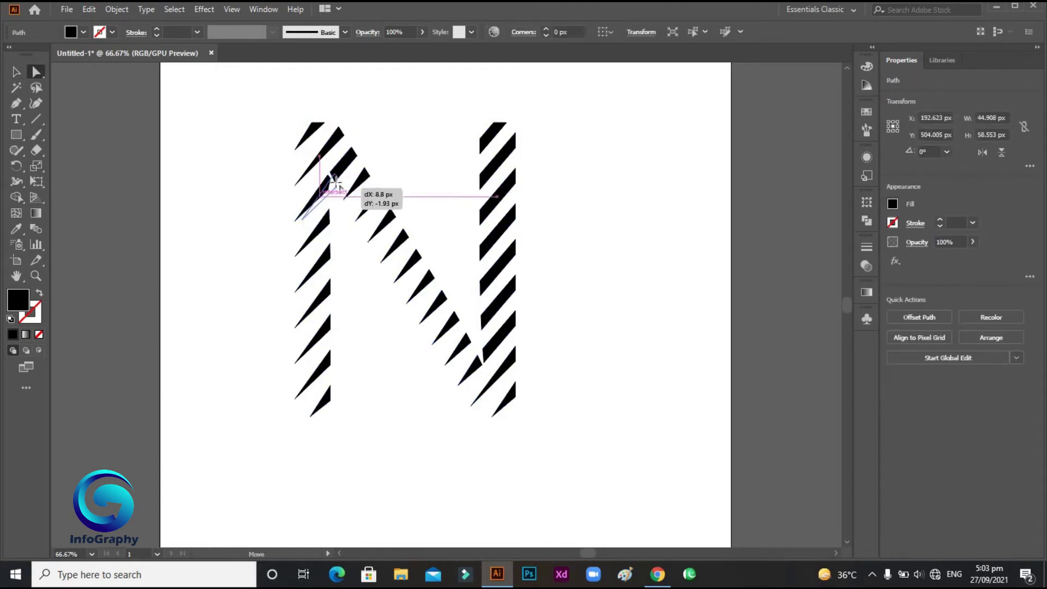
pyautogui.moveTo(337, 184); pyautogui.dragTo(335, 178)
pyautogui.click(652, 240)
pyautogui.hotkey('ctrl', 'z')
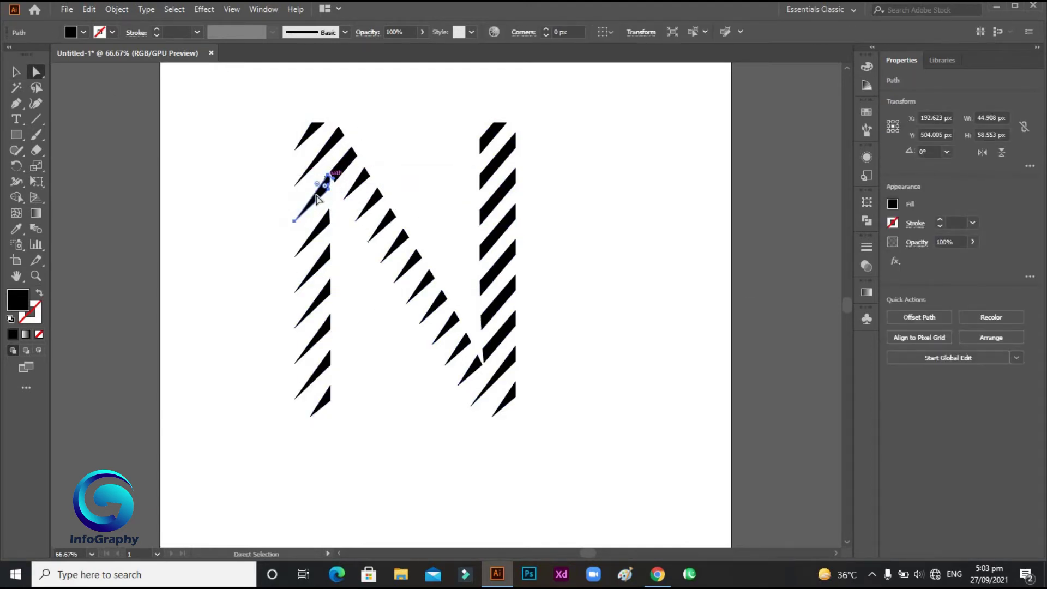
# Pull the upper-right anchors of the left stem's third stripe from the top over to meet the diagonal's top stripe.
pyautogui.click(324, 190)
pyautogui.click(328, 175)
pyautogui.moveTo(334, 173); pyautogui.dragTo(337, 181)
pyautogui.click(538, 203)
pyautogui.click(563, 307)
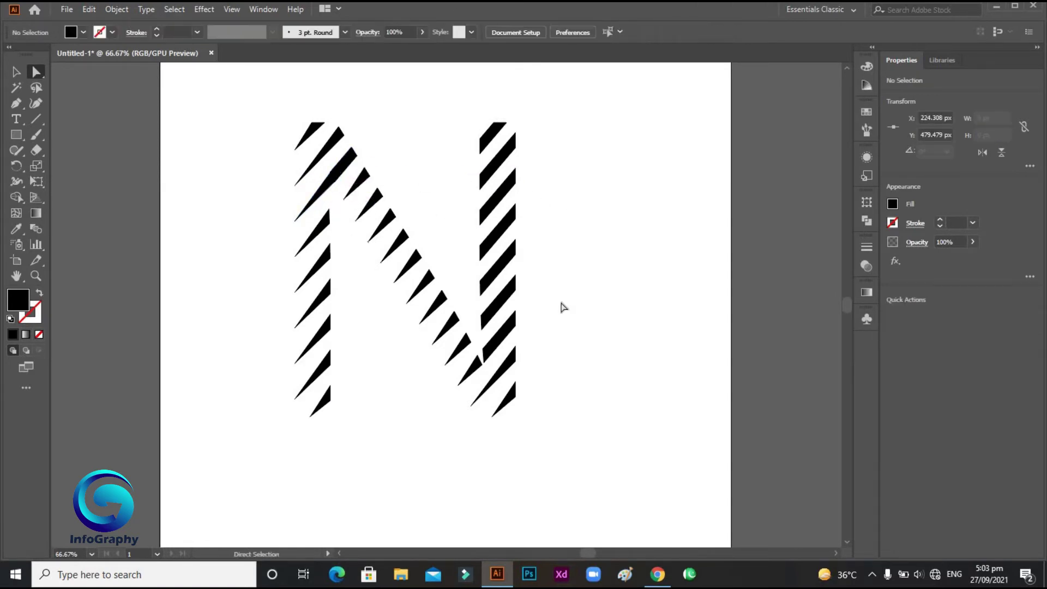
# Try to reposition the extended left-stem stripe, then undo all edits made to its position and anchors.
pyautogui.click(327, 192)
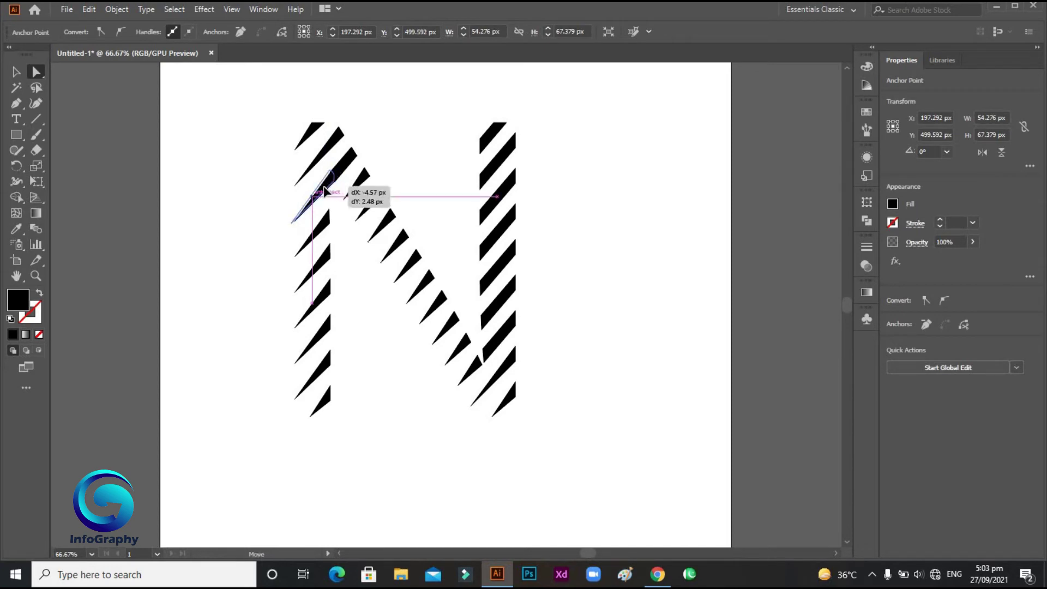
pyautogui.moveTo(323, 186); pyautogui.dragTo(324, 186)
pyautogui.click(402, 234)
pyautogui.click(322, 189)
pyautogui.hotkey('ctrl', 'z')
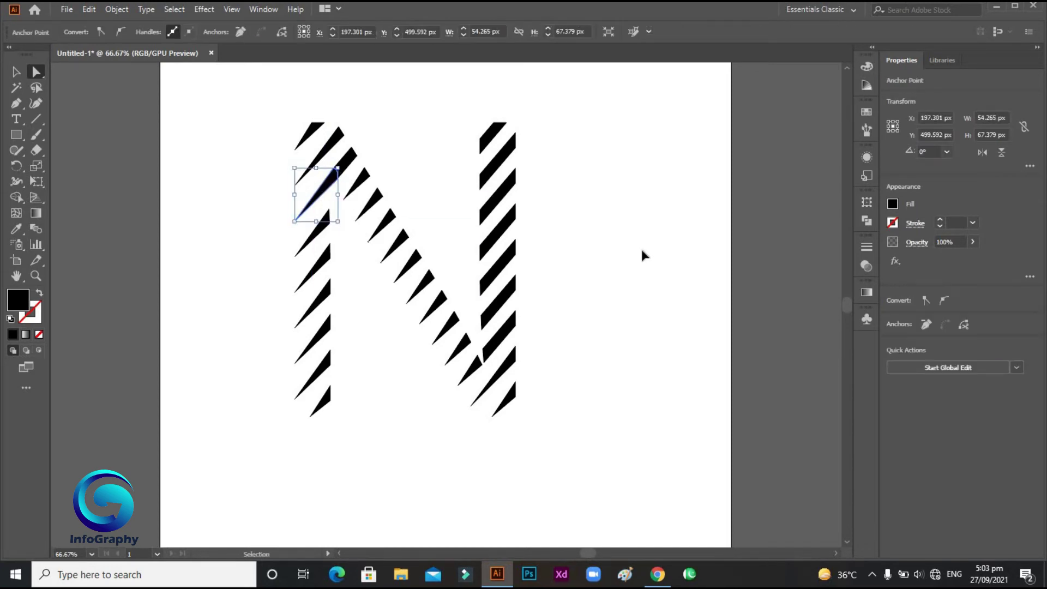
pyautogui.hotkey('ctrl', 'z')
pyautogui.click(588, 277)
pyautogui.hotkey('ctrl', 'z')
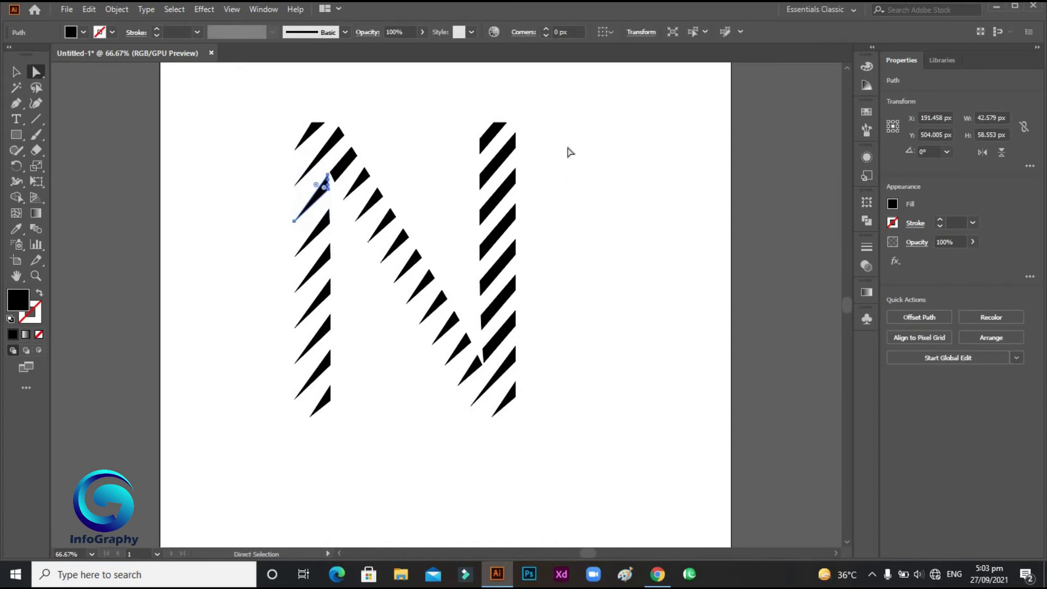
# Average the two left-end anchor points of the right stem's top stripe along both axes.
pyautogui.moveTo(482, 148); pyautogui.dragTo(486, 160)
pyautogui.click(649, 152)
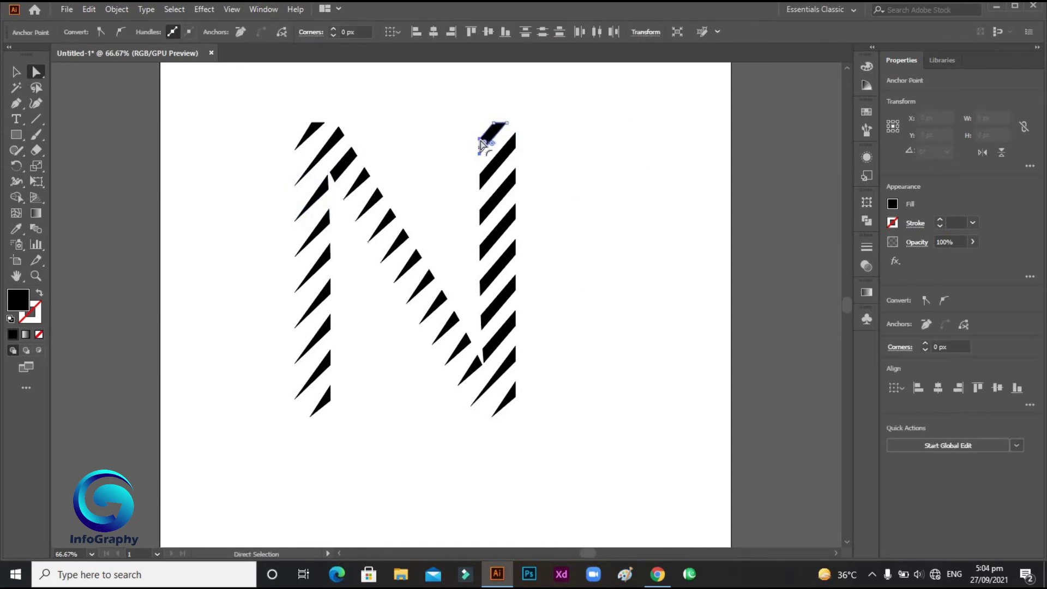
pyautogui.rightClick(481, 139)
pyautogui.click(532, 264)
pyautogui.click(493, 325)
# Average the left-end anchor points of the right stem's second and third stripes from the top, one stripe at a time.
pyautogui.rightClick(480, 178)
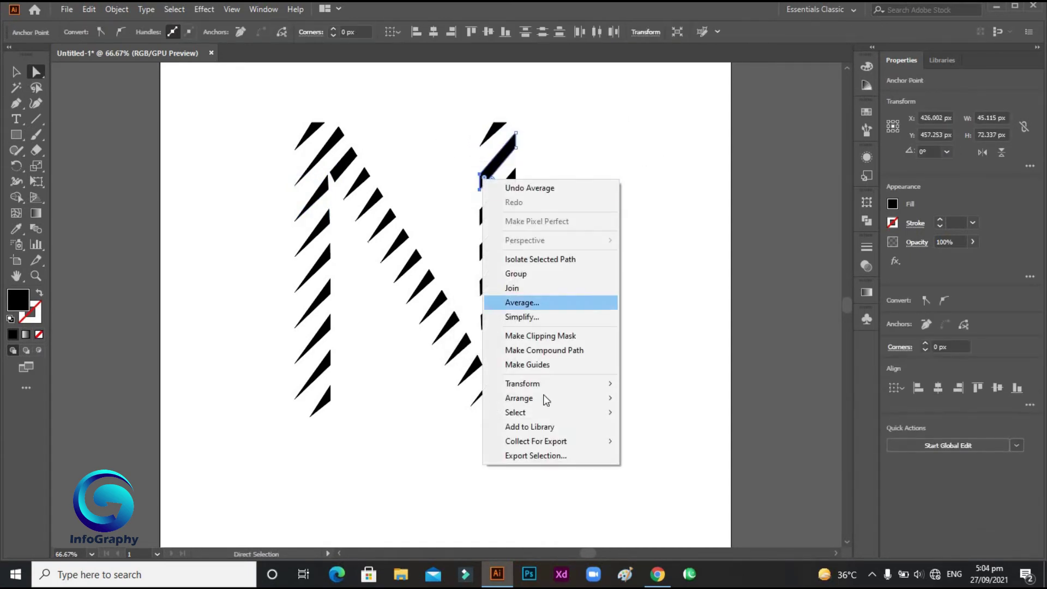
pyautogui.click(567, 300)
pyautogui.rightClick(480, 216)
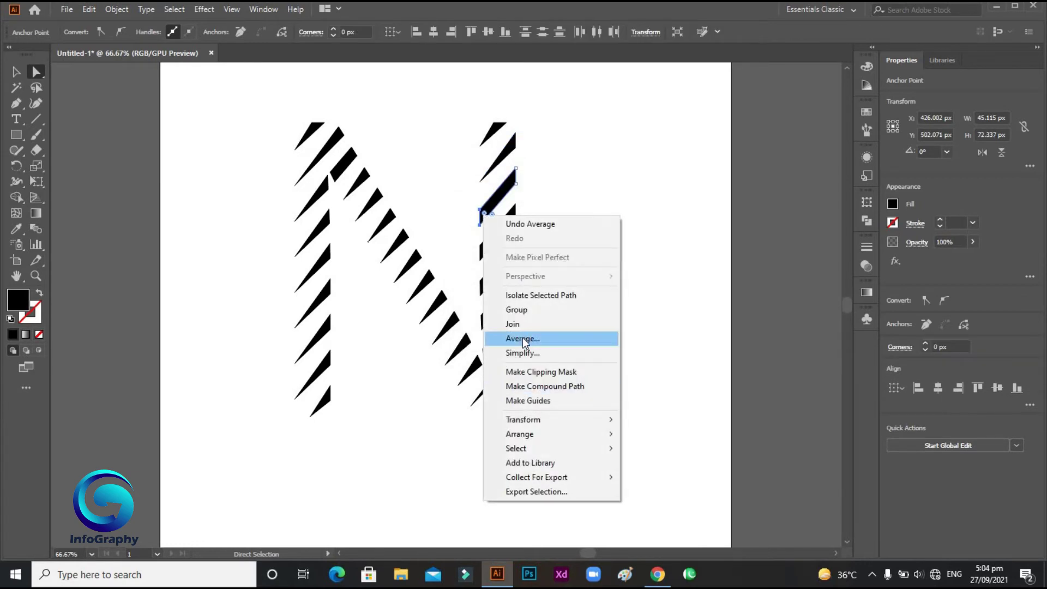
pyautogui.click(521, 338)
pyautogui.click(491, 327)
# Average the two left-end anchor points of the right stem's fourth stripe from the top along both axes.
pyautogui.rightClick(481, 248)
pyautogui.click(507, 376)
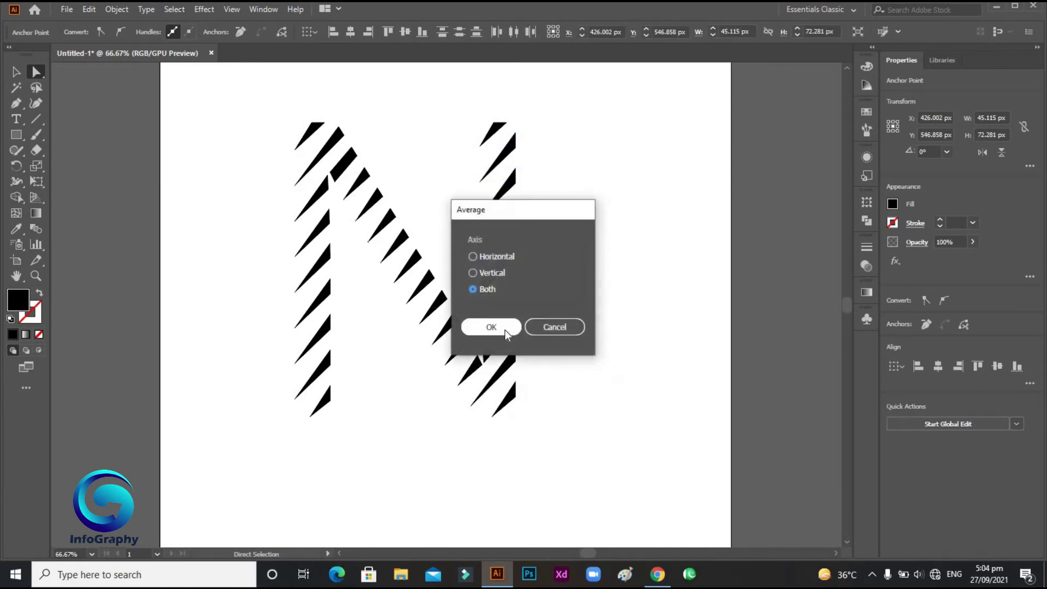
pyautogui.click(502, 327)
pyautogui.click(579, 255)
pyautogui.click(484, 248)
pyautogui.rightClick(484, 248)
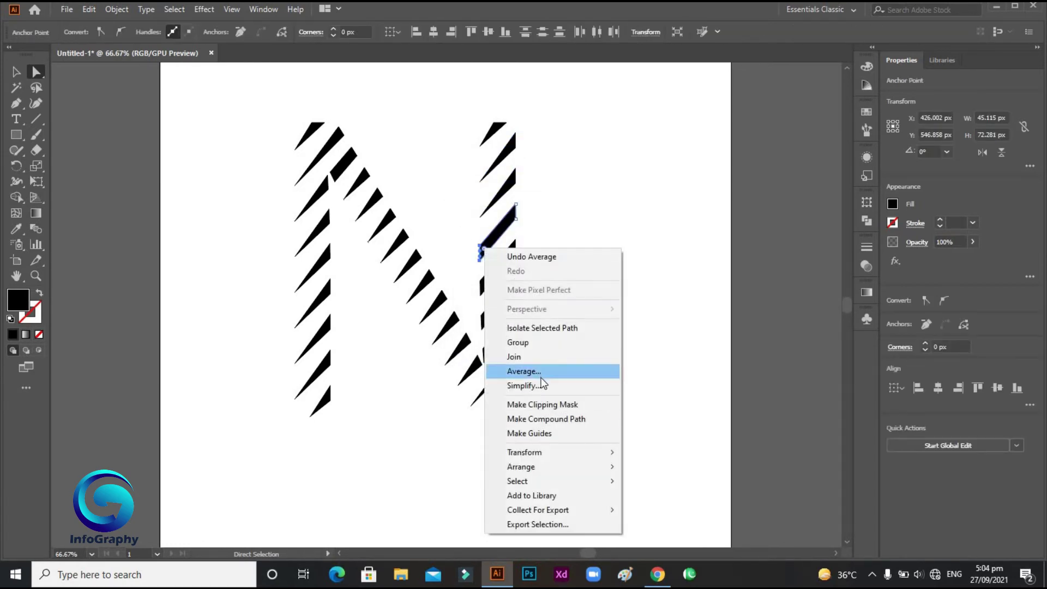
pyautogui.click(543, 369)
pyautogui.click(493, 326)
# Average the two left-end anchor points of the right stem's fifth stripe from the top along both axes.
pyautogui.click(481, 277)
pyautogui.rightClick(483, 276)
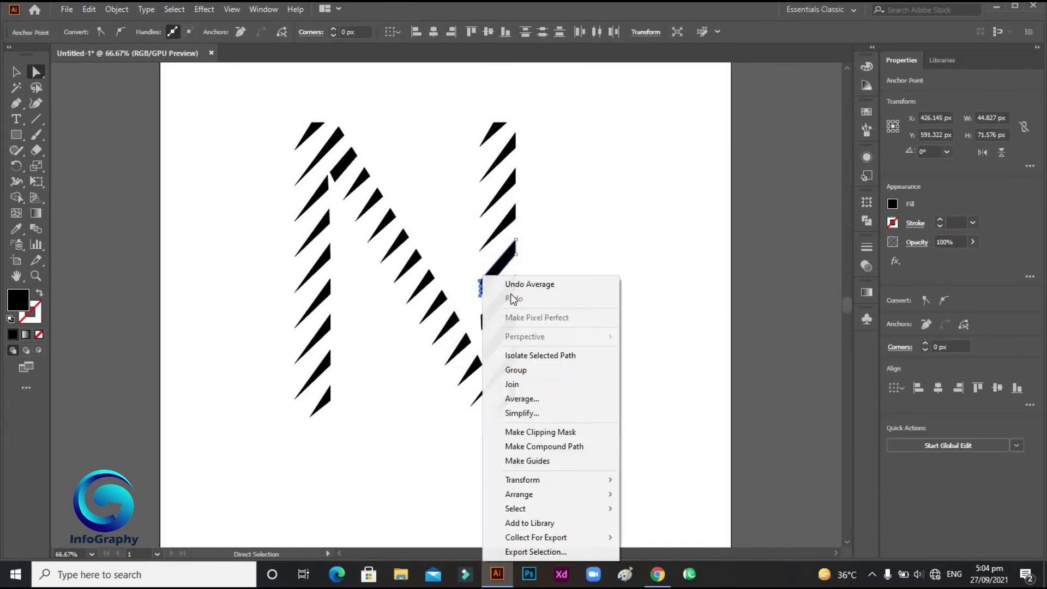
pyautogui.click(531, 399)
pyautogui.click(493, 327)
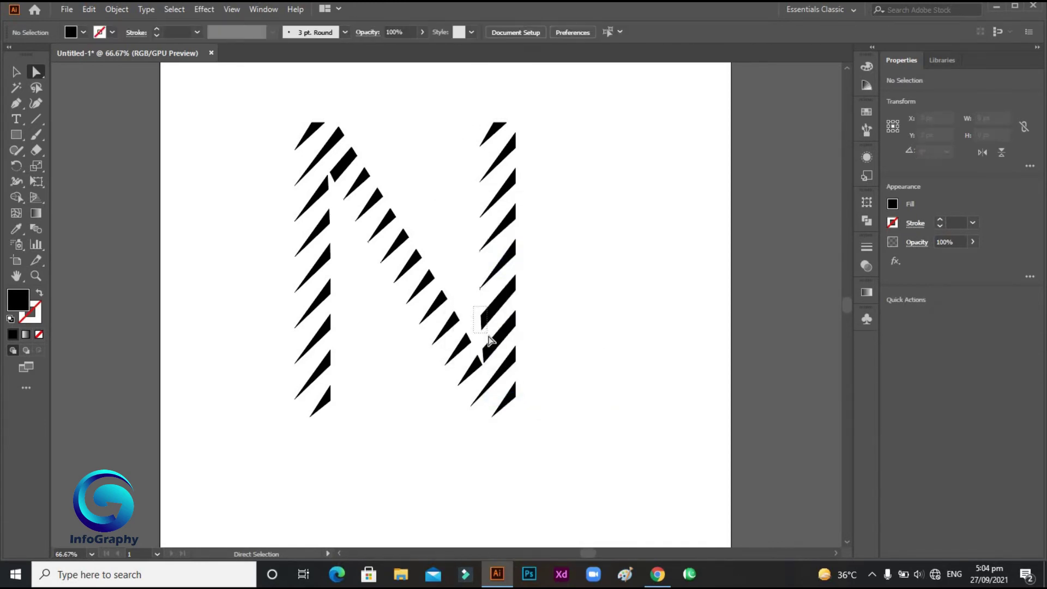
# Try averaging the left-end anchor points of the right stem's sixth stripe from the top.
pyautogui.rightClick(481, 317)
pyautogui.click(523, 155)
pyautogui.click(493, 326)
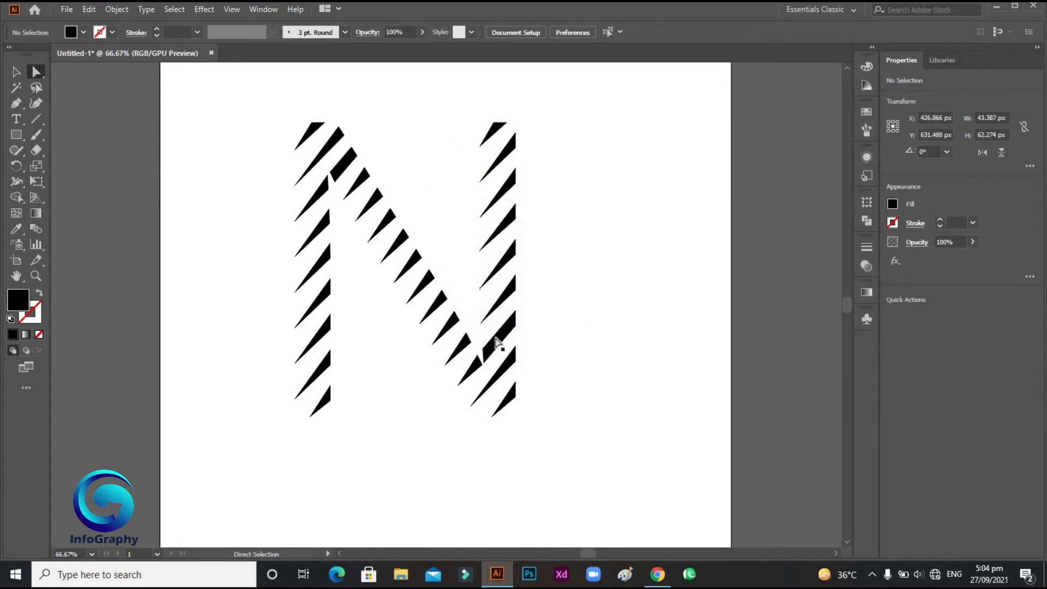
pyautogui.click(477, 364)
pyautogui.click(16, 72)
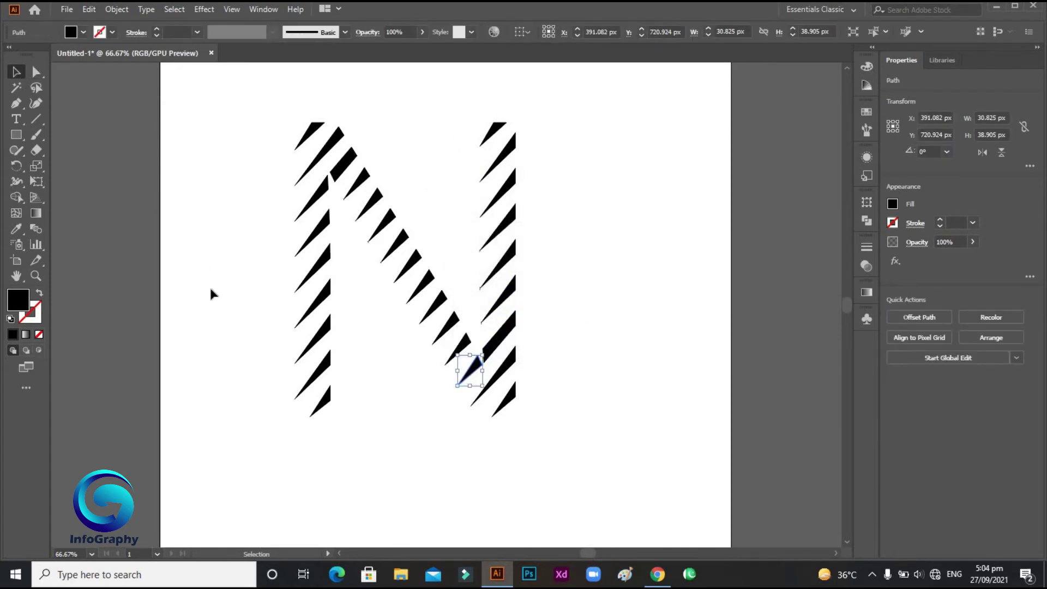
pyautogui.click(211, 292)
pyautogui.click(478, 364)
pyautogui.click(269, 168)
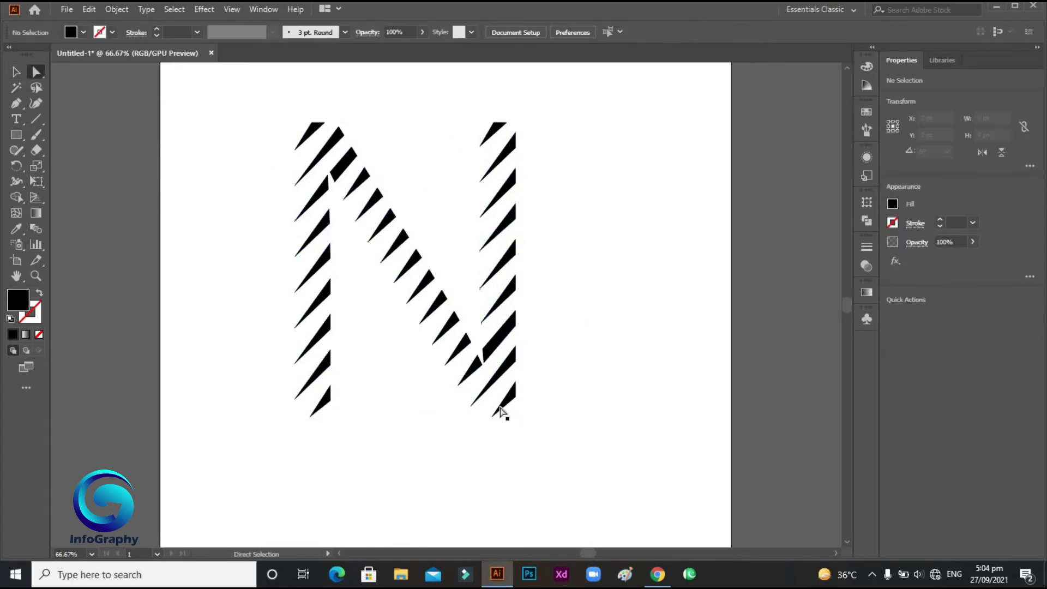
pyautogui.click(473, 366)
pyautogui.moveTo(482, 355); pyautogui.dragTo(493, 383)
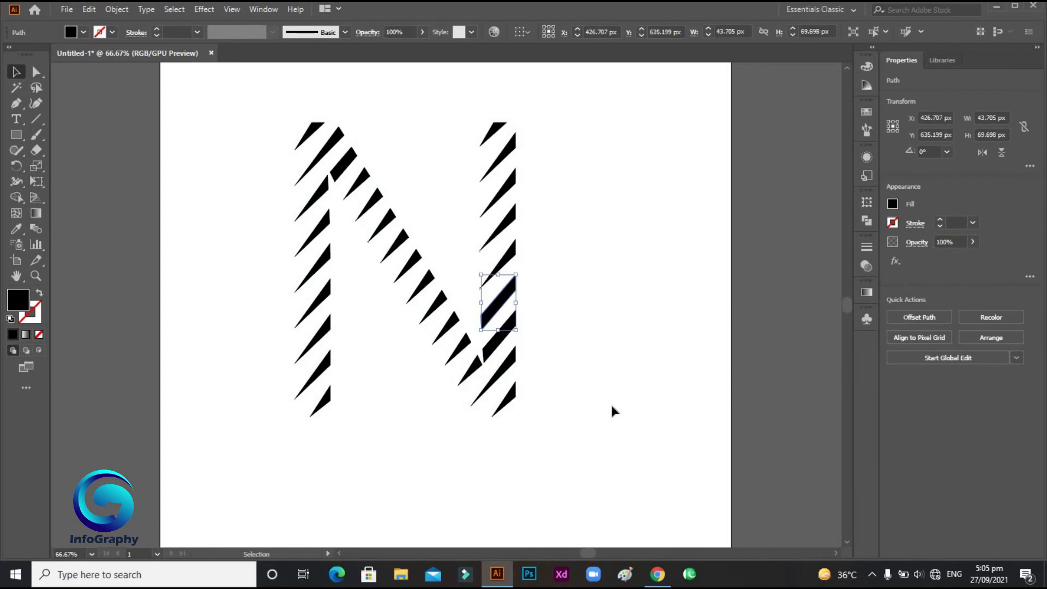
# Average the two left-end anchor points of the right stem's sixth stripe from the top along both axes.
pyautogui.click(612, 410)
pyautogui.press('a')
pyautogui.moveTo(478, 303); pyautogui.dragTo(484, 320)
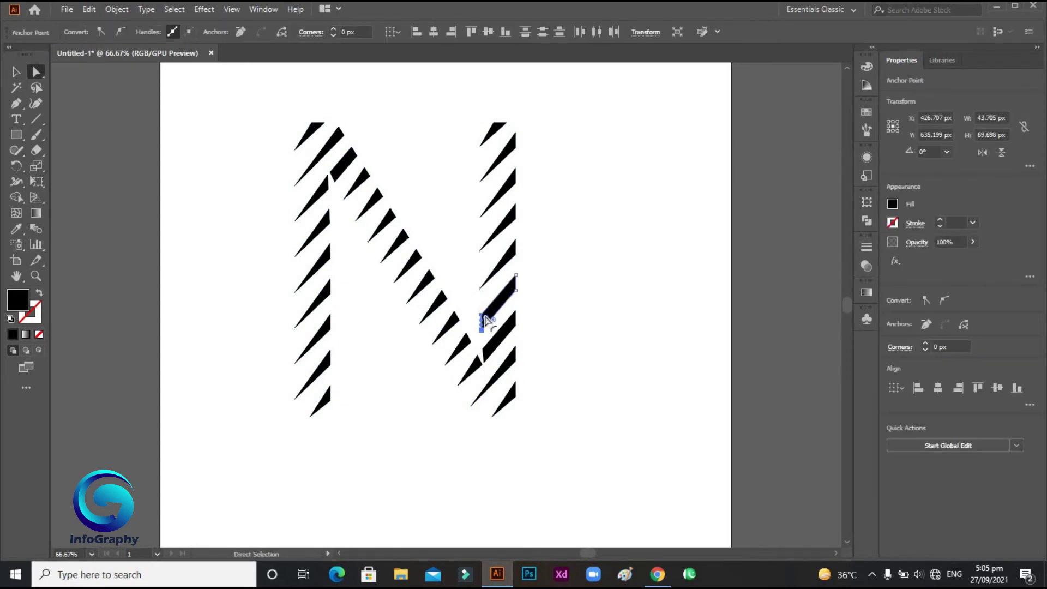
pyautogui.rightClick(483, 320)
pyautogui.click(562, 155)
pyautogui.press('Return')
# Try to average the left-end anchors of the right stem's third-lowest stripe, where it meets the diagonal.
pyautogui.click(479, 339)
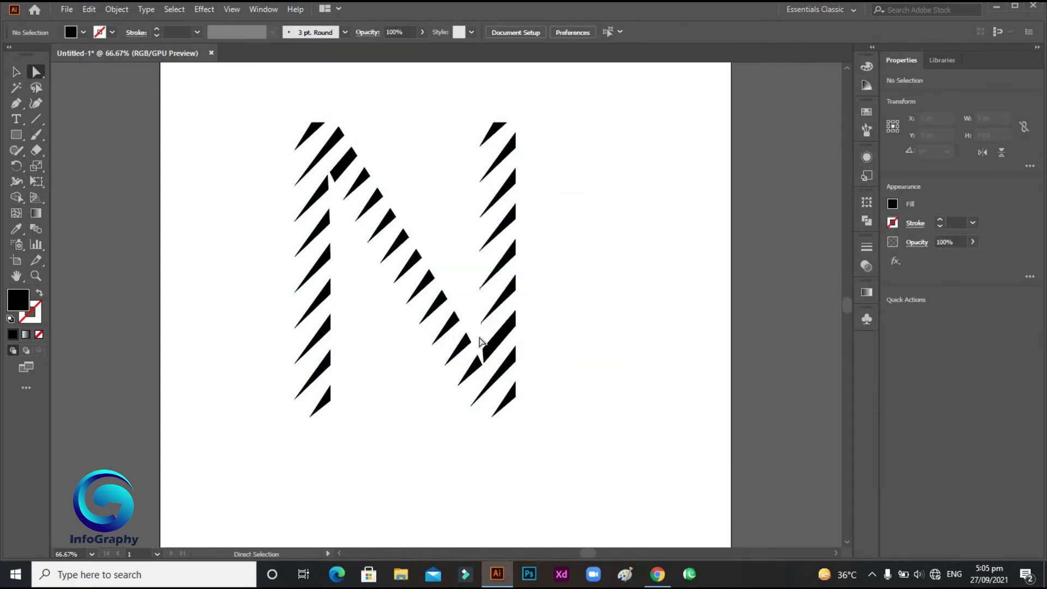
pyautogui.moveTo(494, 359); pyautogui.dragTo(495, 360)
pyautogui.moveTo(482, 341); pyautogui.dragTo(493, 365)
pyautogui.rightClick(504, 349)
pyautogui.click(567, 184)
pyautogui.press('Return')
# Scale up the entire N proportionally from its upper-left corner, then deselect it.
pyautogui.press('v')
pyautogui.hotkey('ctrl', 'a')
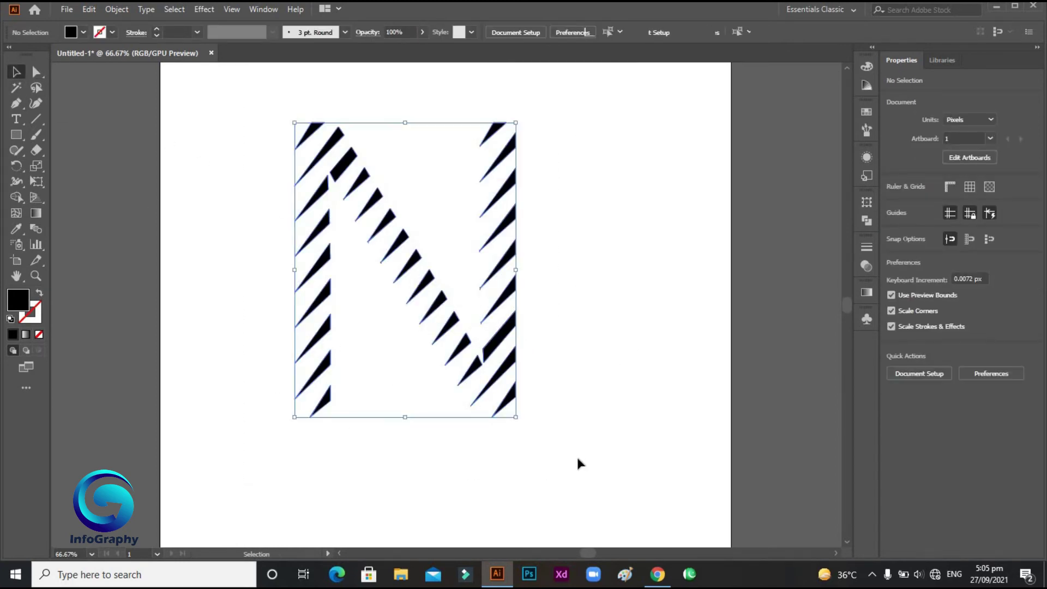
pyautogui.moveTo(511, 416); pyautogui.dragTo(621, 506)
pyautogui.click(465, 320)
pyautogui.click(413, 254)
pyautogui.click(658, 402)
# Try to average the blunt-end anchors of the enlarged right stem's third-lowest stripe.
pyautogui.scroll(-2, 658, 402)
pyautogui.press('a')
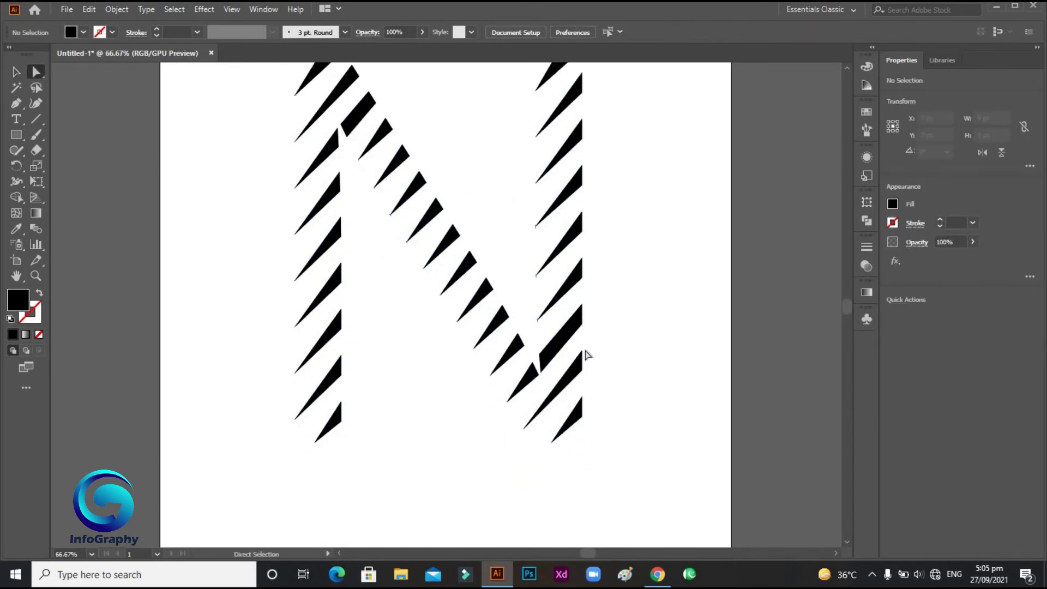
pyautogui.moveTo(551, 373); pyautogui.dragTo(552, 373)
pyautogui.moveTo(547, 337); pyautogui.dragTo(559, 361)
pyautogui.rightClick(545, 355)
pyautogui.click(606, 191)
pyautogui.click(590, 302)
pyautogui.click(637, 360)
# Retry averaging the third-lowest right-stem stripe's blunt end with different selections of its anchor points.
pyautogui.click(539, 345)
pyautogui.click(550, 374)
pyautogui.click(591, 355)
pyautogui.rightClick(547, 372)
pyautogui.click(624, 199)
pyautogui.press('Return')
pyautogui.click(598, 343)
pyautogui.click(562, 364)
pyautogui.click(541, 324)
pyautogui.rightClick(559, 343)
pyautogui.click(623, 179)
pyautogui.click(590, 305)
# Average the blunt-end anchors of the right stem's third-lowest stripe along both axes and adjust the stripe to sit beside the diagonal.
pyautogui.click(541, 345)
pyautogui.rightClick(557, 355)
pyautogui.click(628, 178)
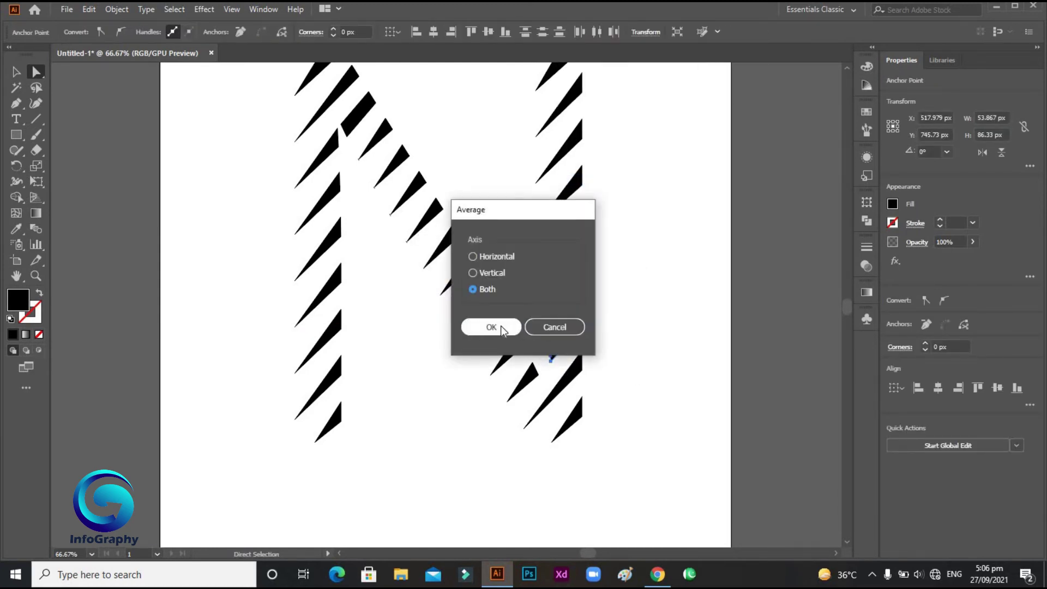
pyautogui.click(499, 327)
pyautogui.moveTo(578, 320); pyautogui.dragTo(566, 338)
pyautogui.click(636, 348)
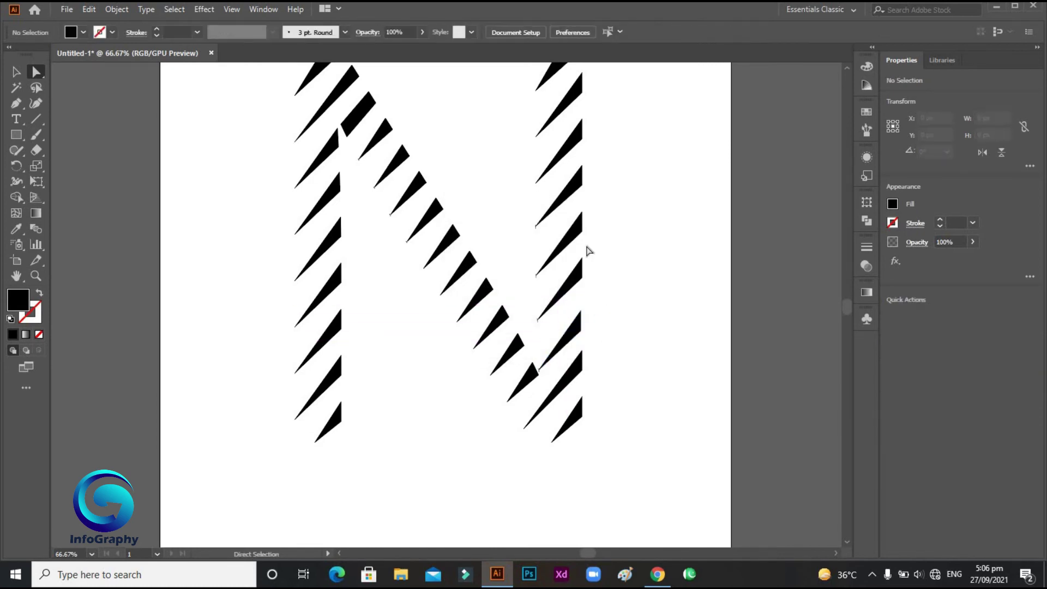
# Average the lower-left end anchors of the diagonal's top stripe to a point, then deselect it.
pyautogui.scroll(3, 461, 312)
pyautogui.moveTo(348, 185)
pyautogui.mouseDown()
pyautogui.moveTo(351, 172)
pyautogui.moveTo(365, 176)
pyautogui.mouseUp()
pyautogui.click(357, 178)
pyautogui.rightClick(358, 184)
pyautogui.click(392, 310)
pyautogui.click(493, 326)
pyautogui.click(454, 229)
pyautogui.click(766, 311)
pyautogui.scroll(-3, 666, 376)
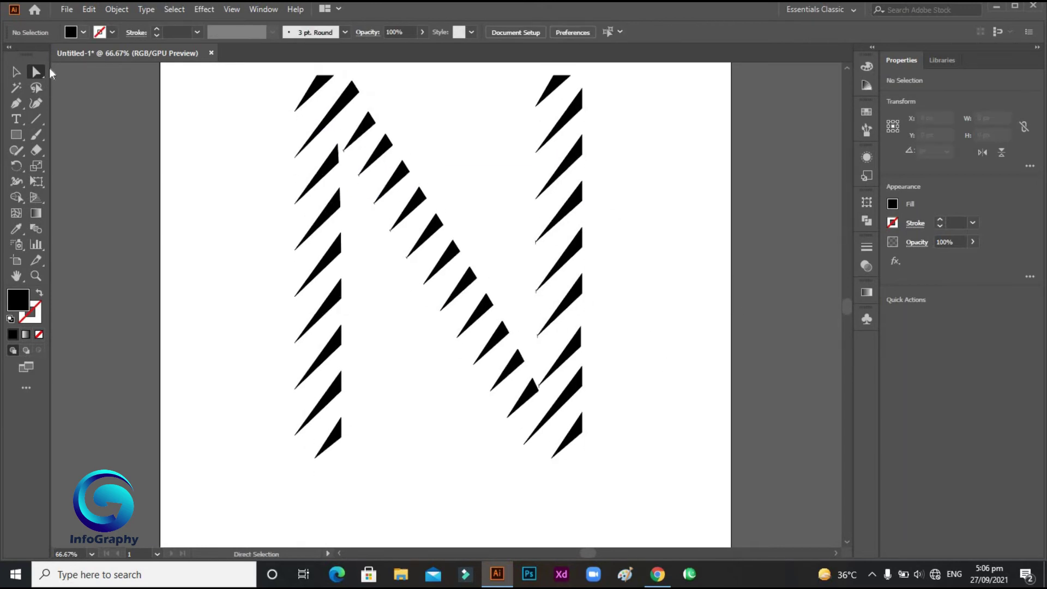
# Scale the whole striped N down proportionally to about 222 by 296 px and move it near the middle of the artboard.
pyautogui.press('v')
pyautogui.moveTo(438, 184); pyautogui.dragTo(590, 485)
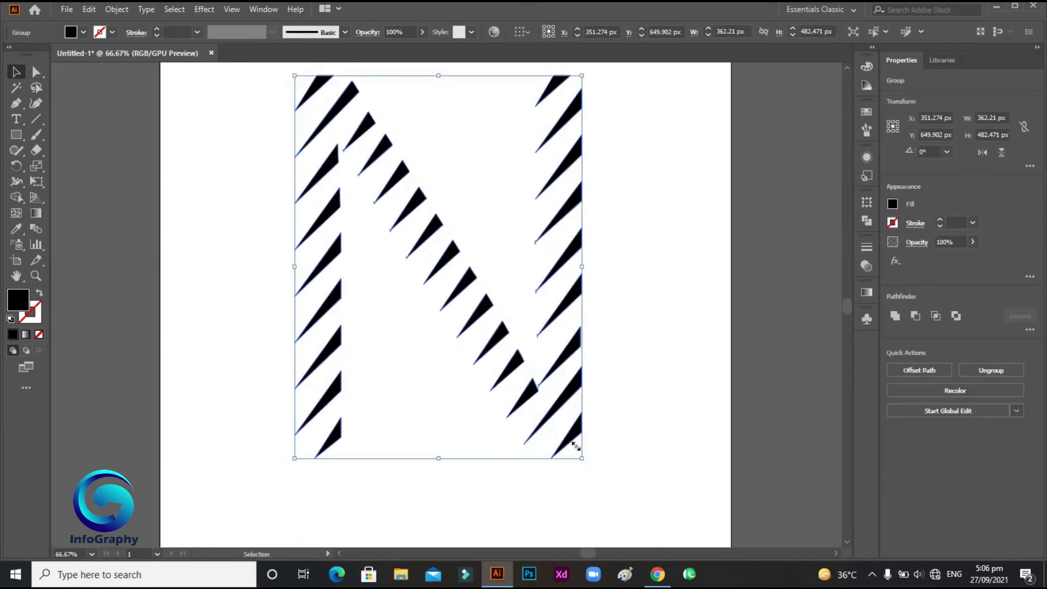
pyautogui.moveTo(576, 446); pyautogui.dragTo(468, 303)
pyautogui.click(418, 234)
pyautogui.moveTo(436, 263); pyautogui.dragTo(467, 319)
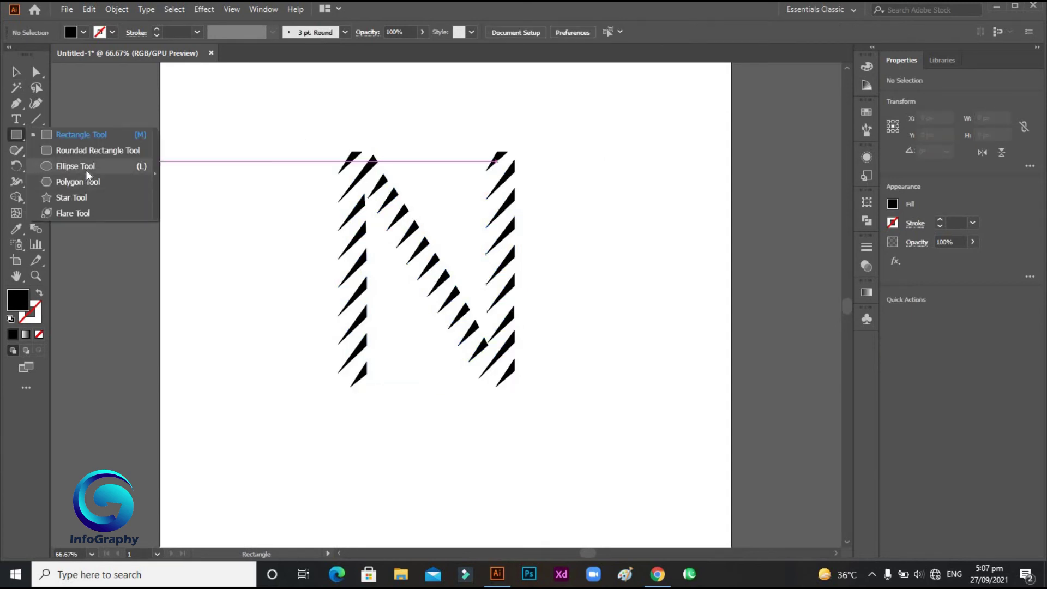
# Draw a black circle about 472 px in diameter around the N, shift it up slightly, and send it to the back.
pyautogui.click(77, 167)
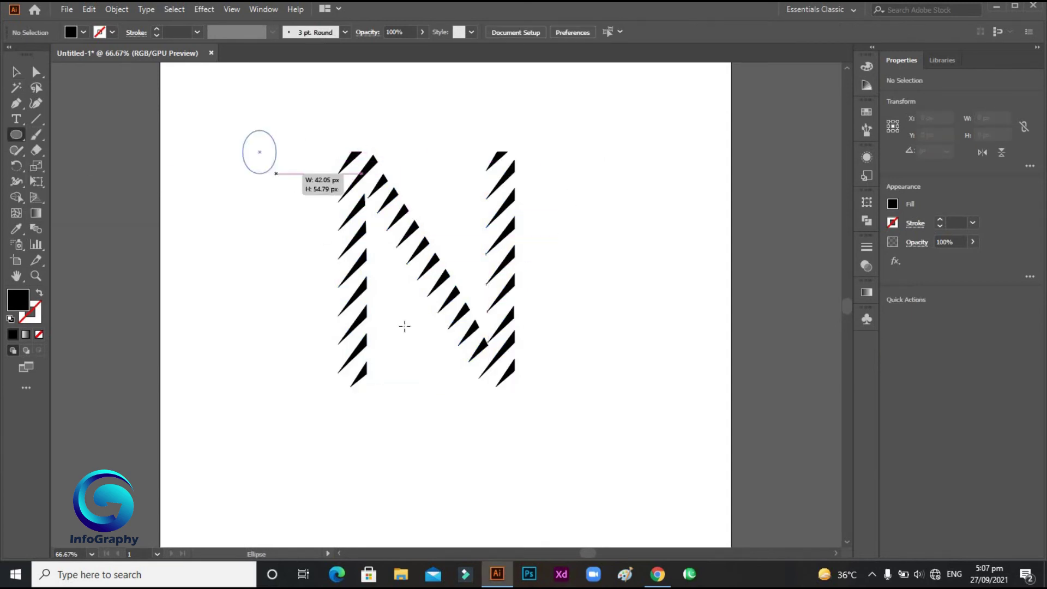
pyautogui.moveTo(405, 326); pyautogui.dragTo(617, 504)
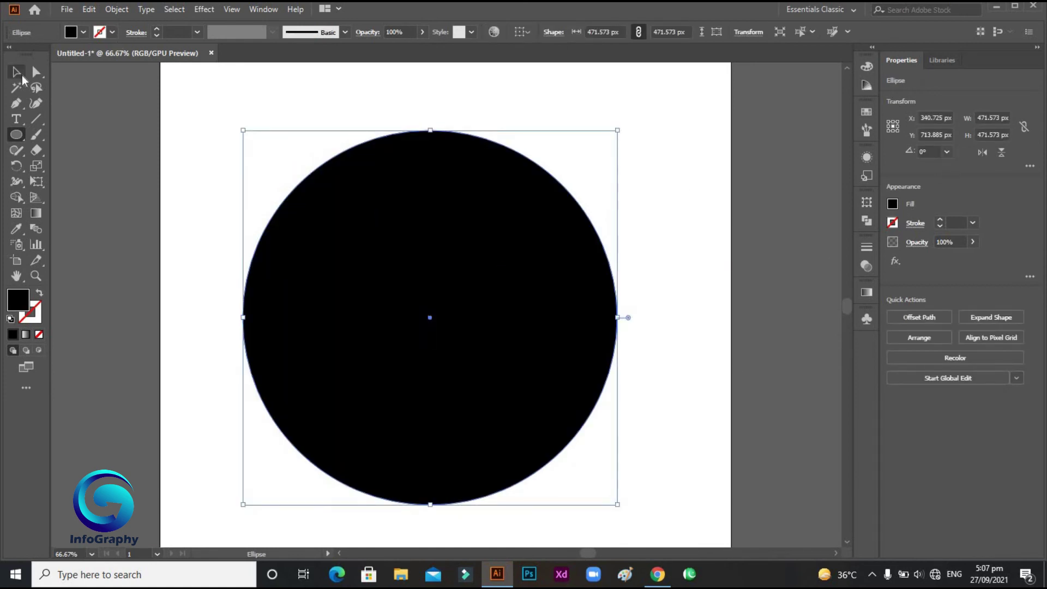
pyautogui.moveTo(481, 267); pyautogui.dragTo(481, 260)
pyautogui.rightClick(481, 261)
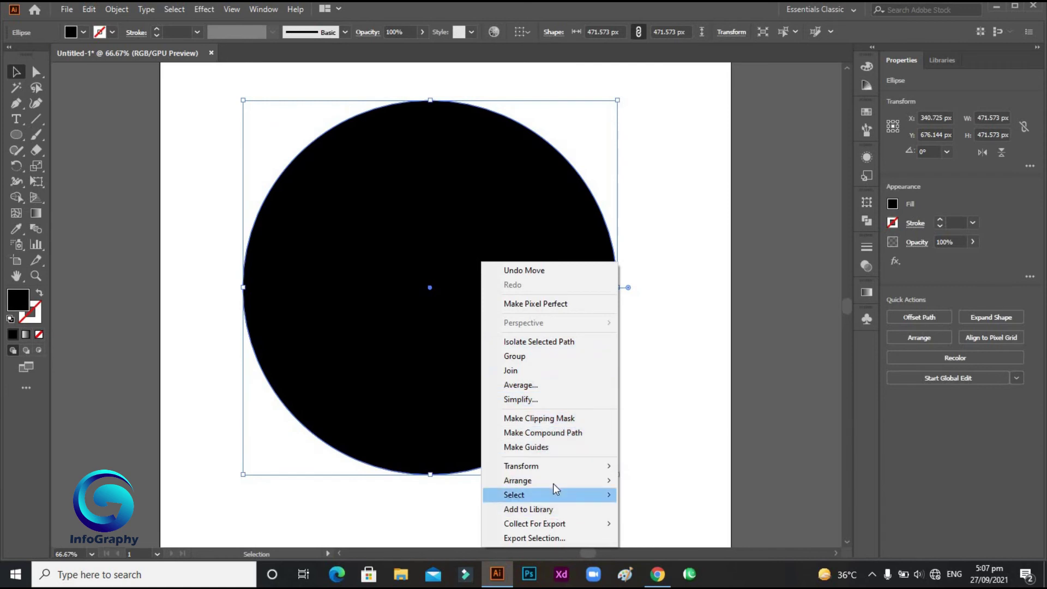
pyautogui.moveTo(553, 481)
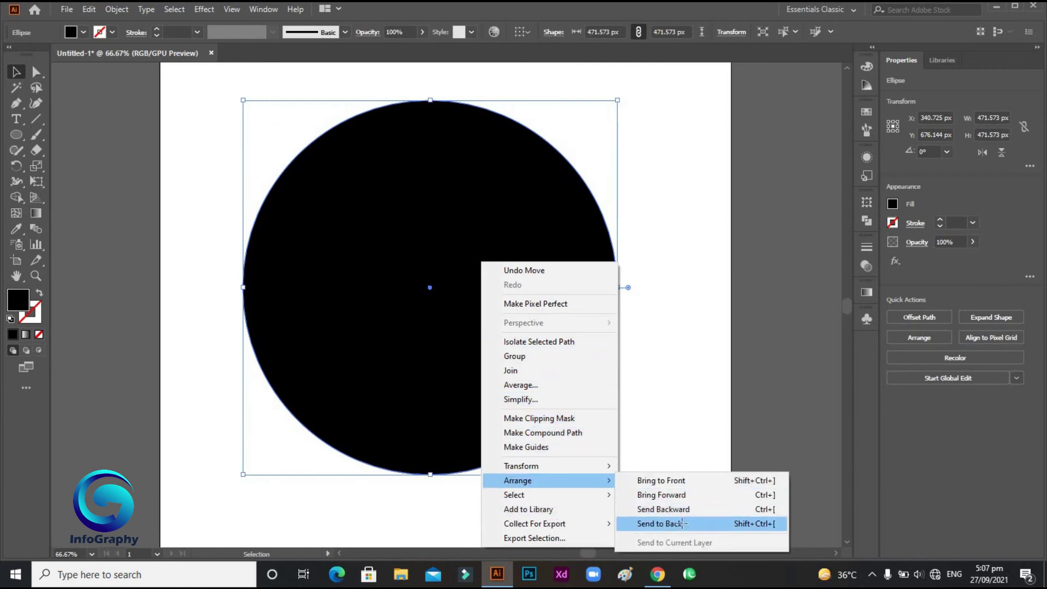
pyautogui.click(681, 523)
pyautogui.click(700, 246)
# Fill the striped N group with red and deselect it.
pyautogui.click(433, 269)
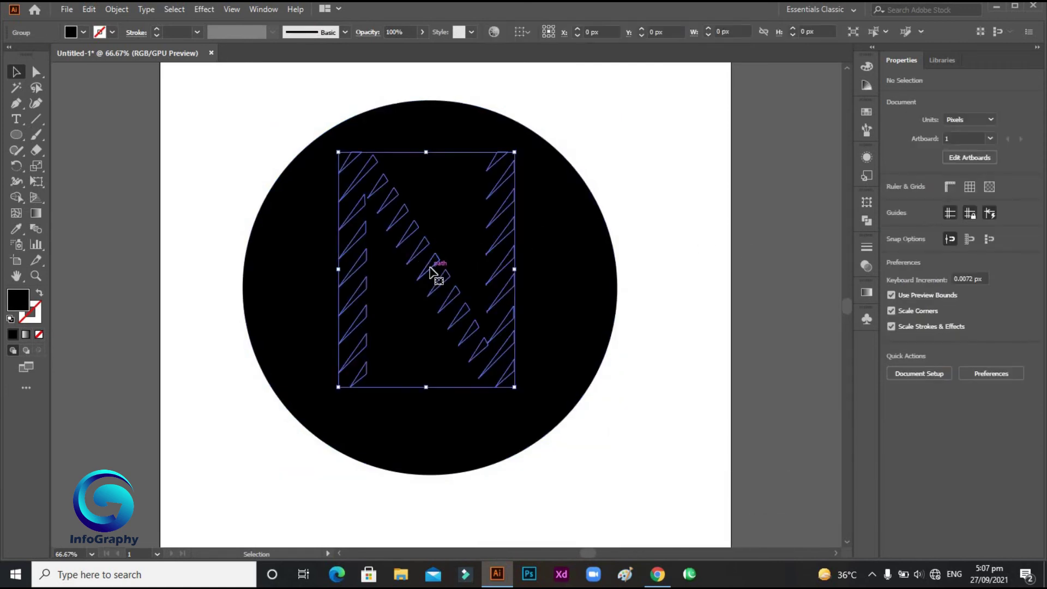
pyautogui.click(892, 204)
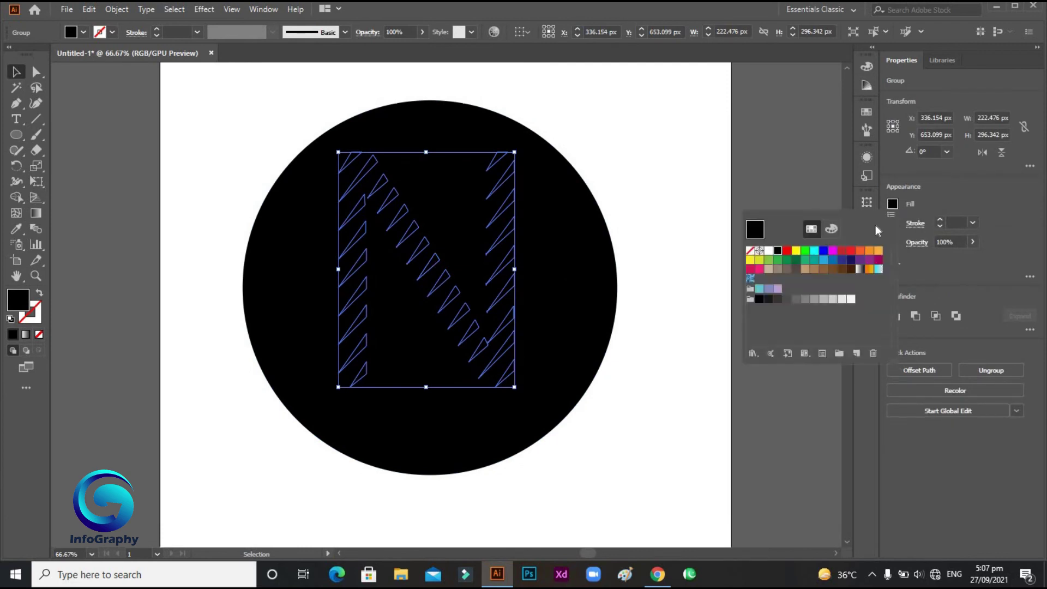
pyautogui.click(787, 252)
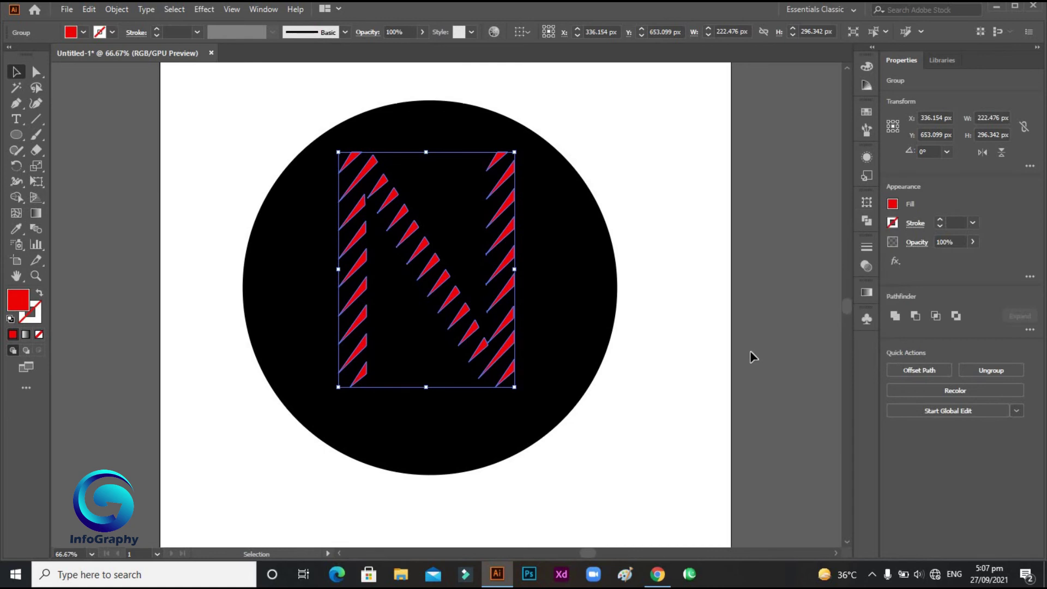
pyautogui.click(753, 357)
# Scale the striped N down proportionally to about 102 by 135 px inside the circle.
pyautogui.click(511, 377)
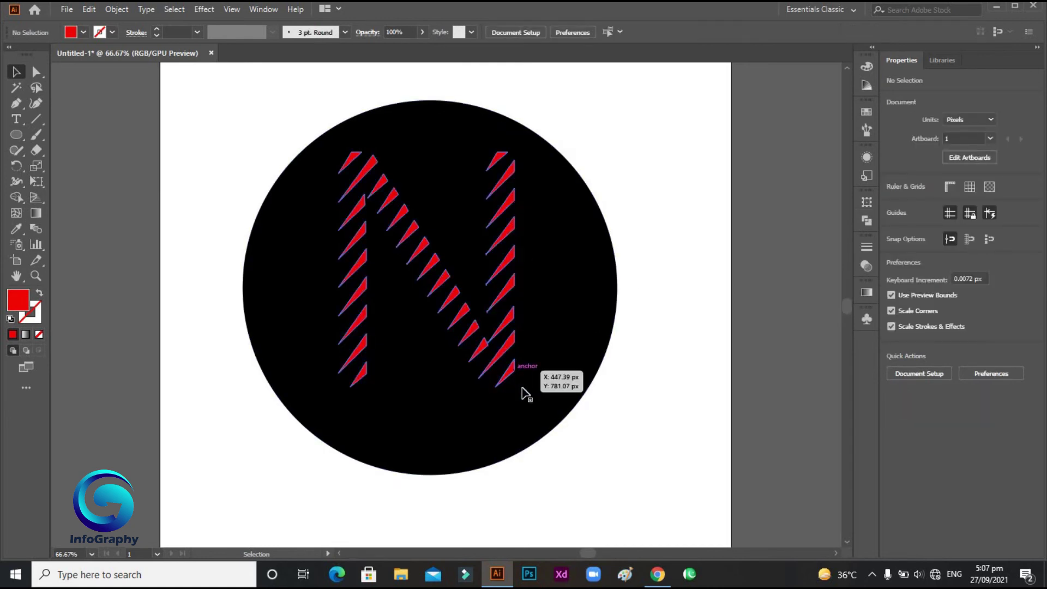
pyautogui.moveTo(514, 386); pyautogui.dragTo(419, 260)
pyautogui.click(688, 252)
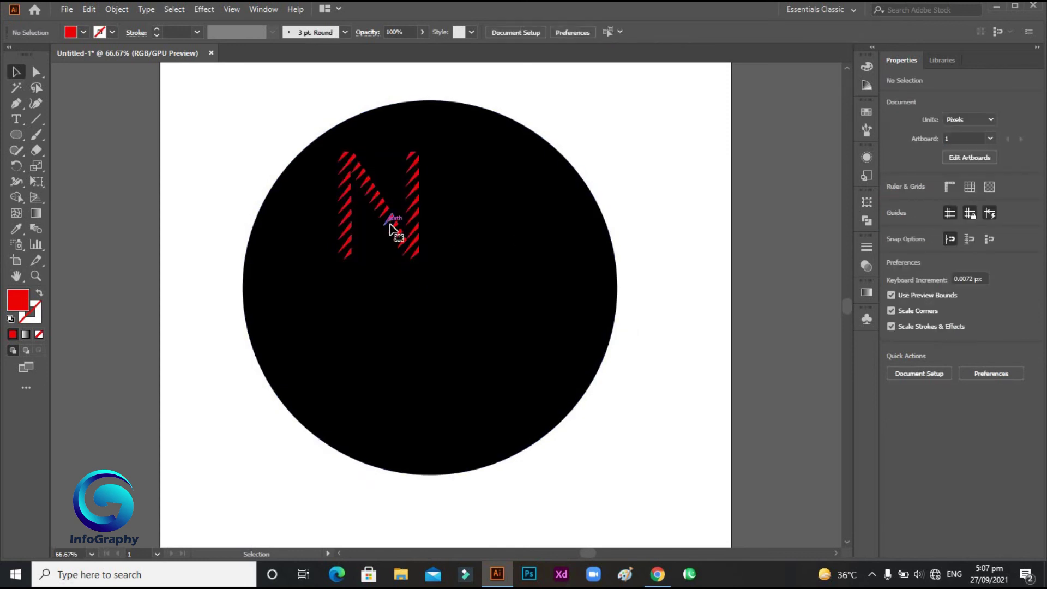
# Change the small striped N's fill to light purple and deselect it.
pyautogui.click(397, 228)
pyautogui.click(892, 204)
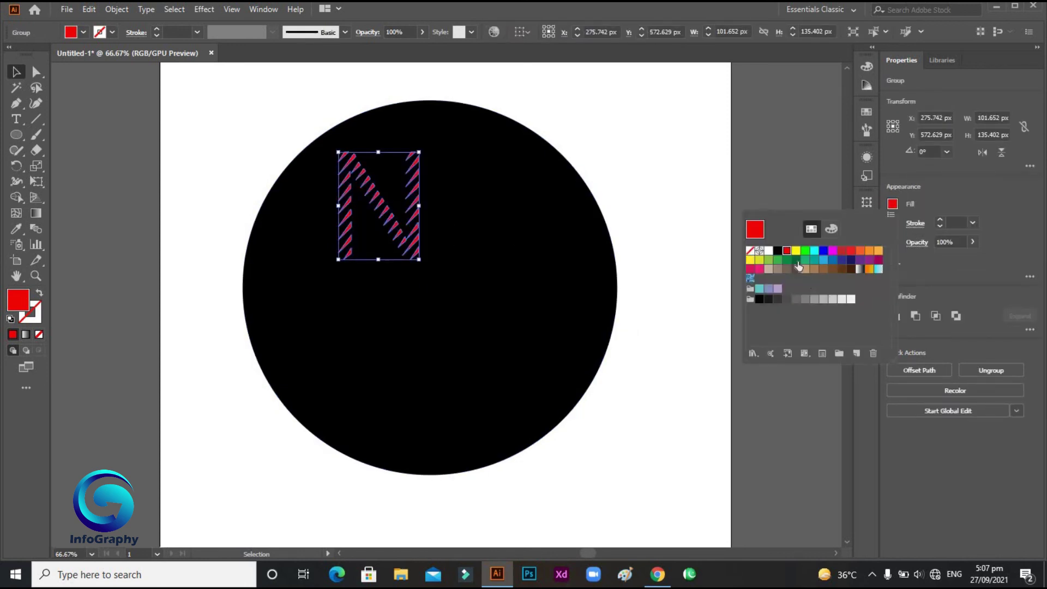
pyautogui.click(777, 290)
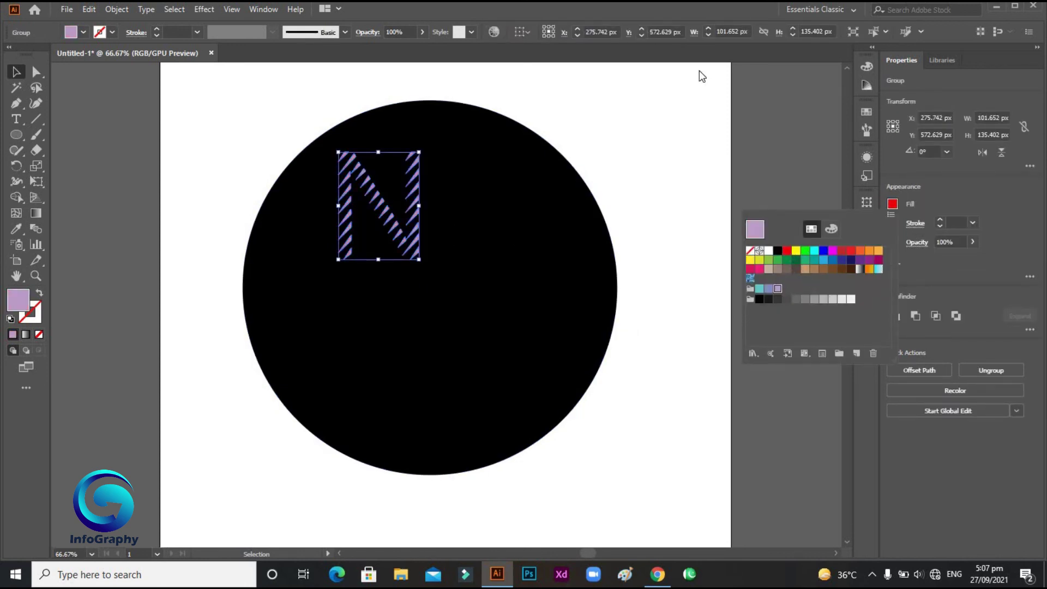
pyautogui.click(659, 204)
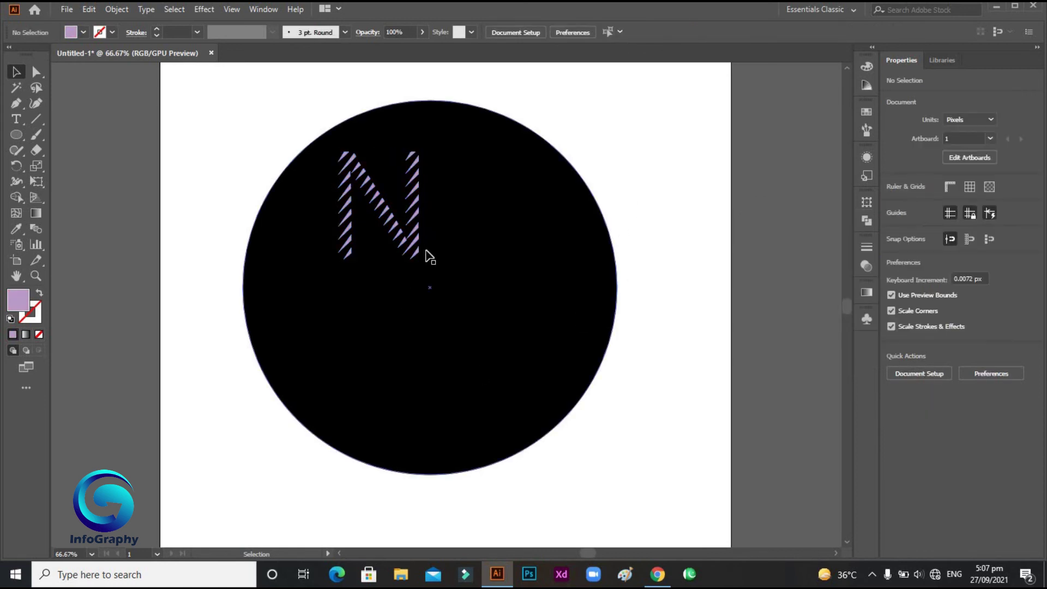
# Reposition the light purple N in the upper-left part of the black circle.
pyautogui.moveTo(426, 252); pyautogui.dragTo(457, 309)
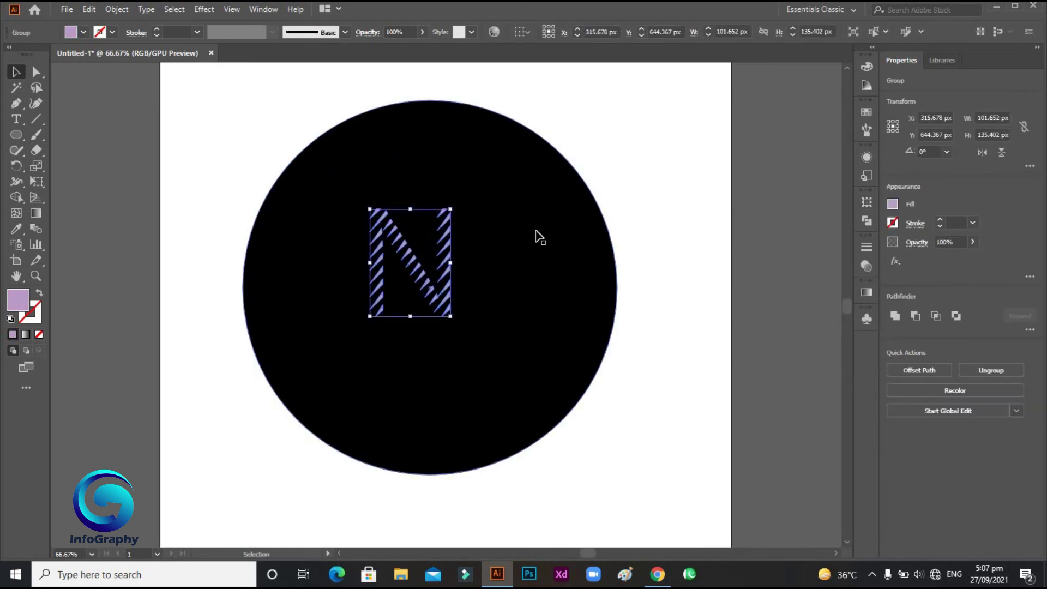
pyautogui.click(675, 260)
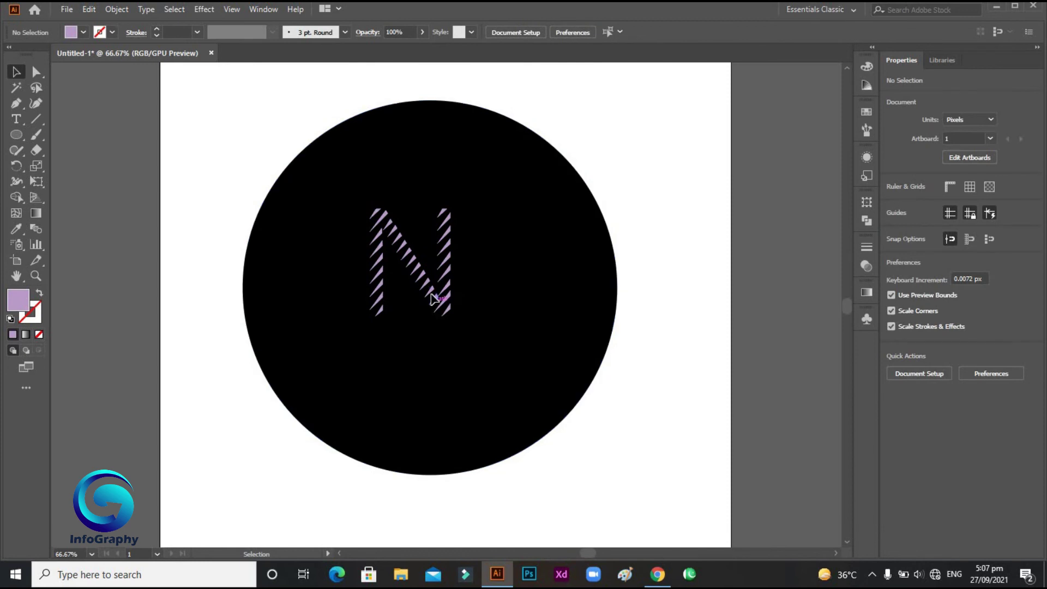
pyautogui.moveTo(434, 308); pyautogui.dragTo(399, 238)
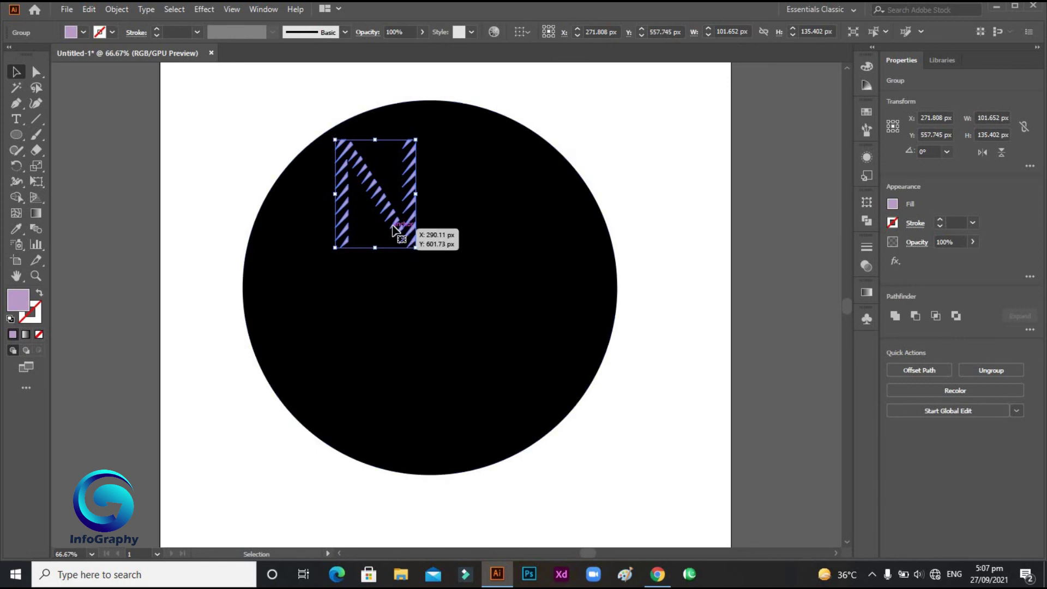
# Duplicate the light purple N to the right side of the circle and fill the copy with red.
pyautogui.moveTo(396, 221); pyautogui.dragTo(524, 314)
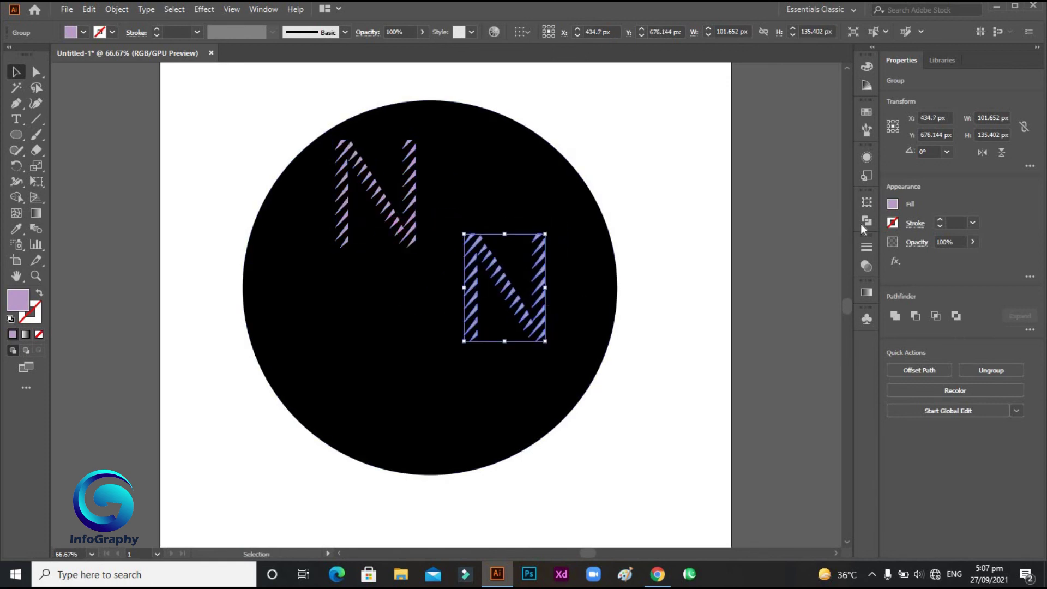
pyautogui.click(893, 205)
pyautogui.click(787, 254)
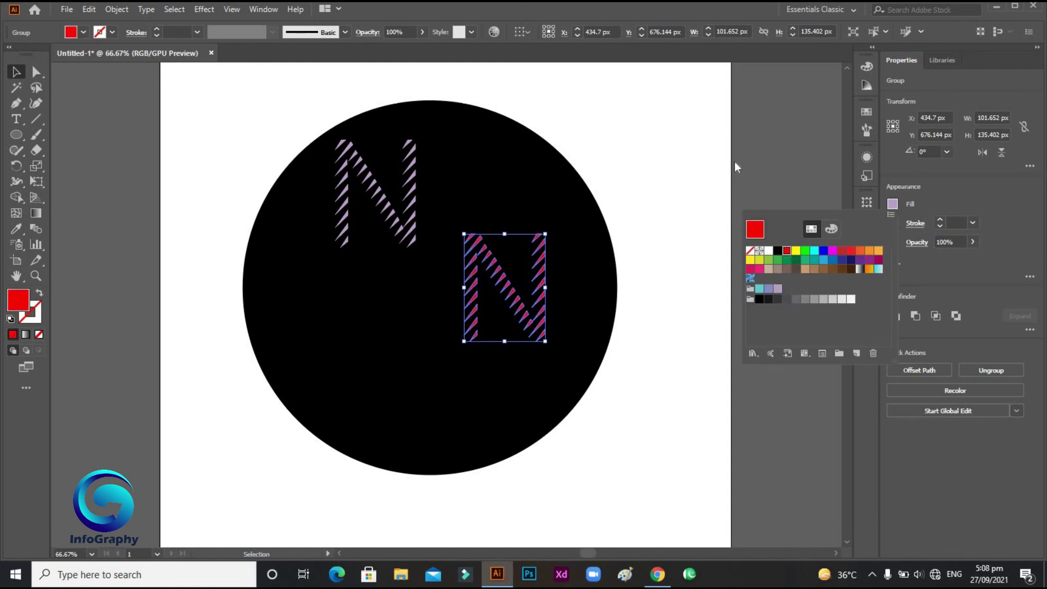
# Duplicate the red N to the lower-left part of the circle, fill the copy with the white-to-black gradient, and deselect it.
pyautogui.moveTo(473, 323); pyautogui.dragTo(359, 366)
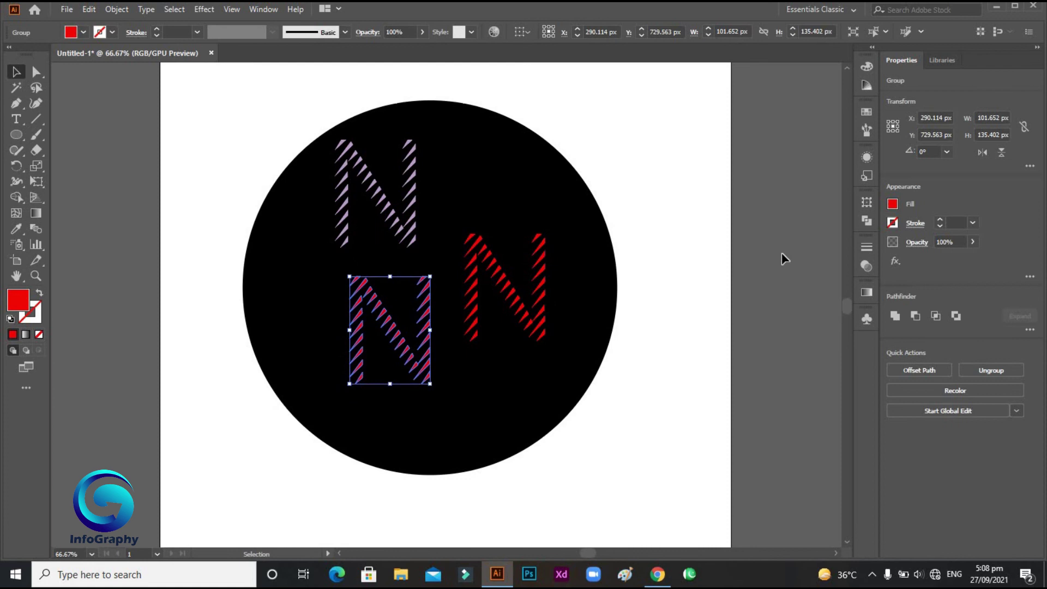
pyautogui.click(894, 205)
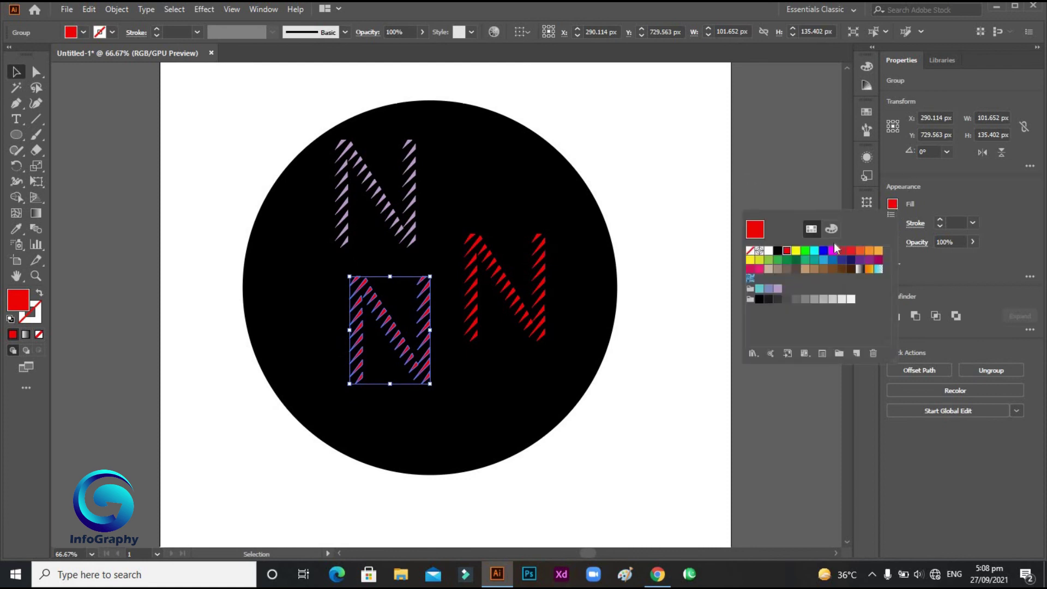
pyautogui.click(860, 270)
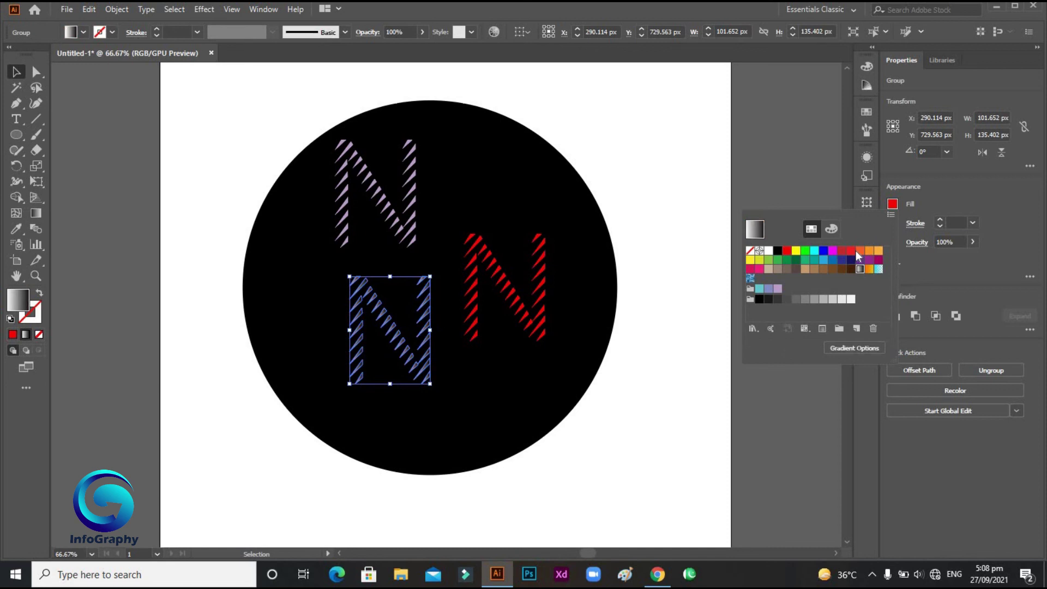
pyautogui.click(668, 336)
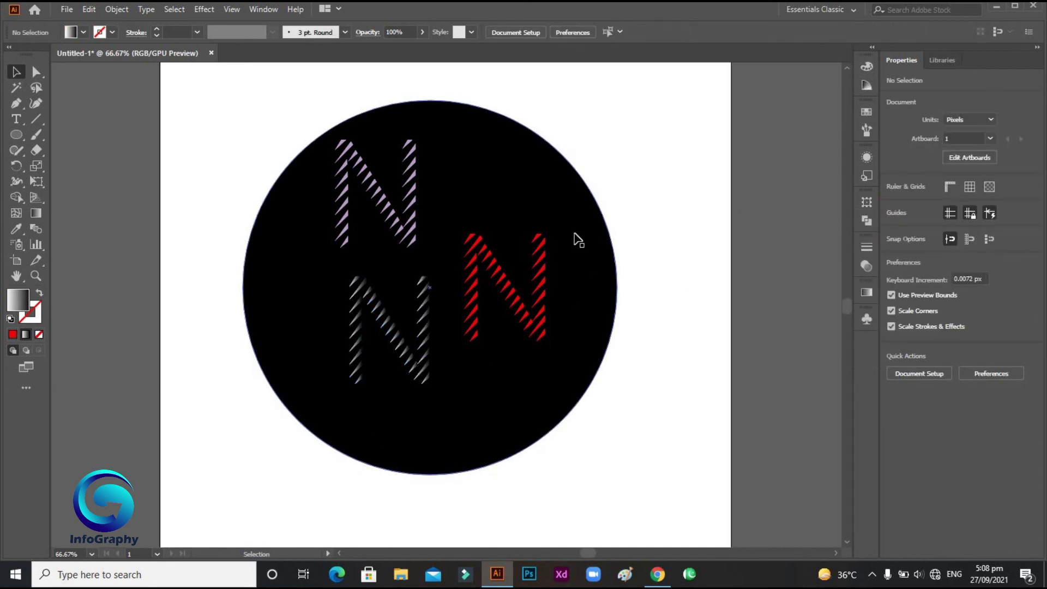